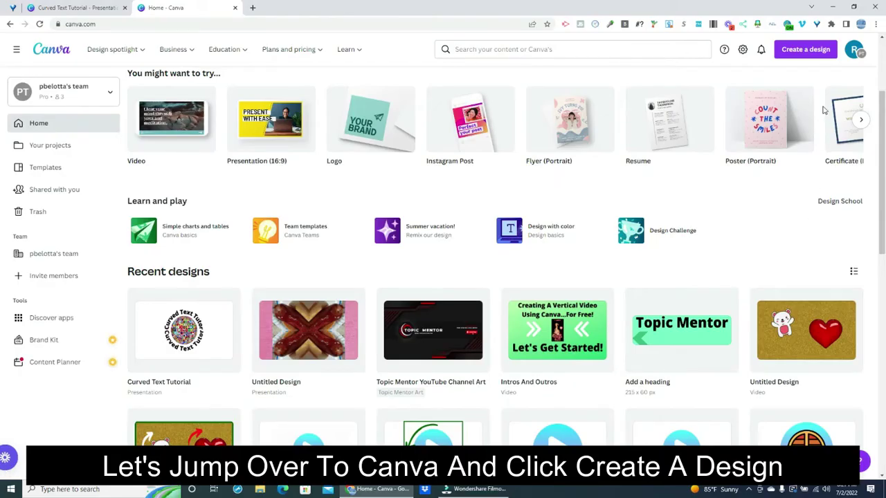
# Create a new blank Presentation (16:9) design from the Canva home page.
pyautogui.click(806, 54)
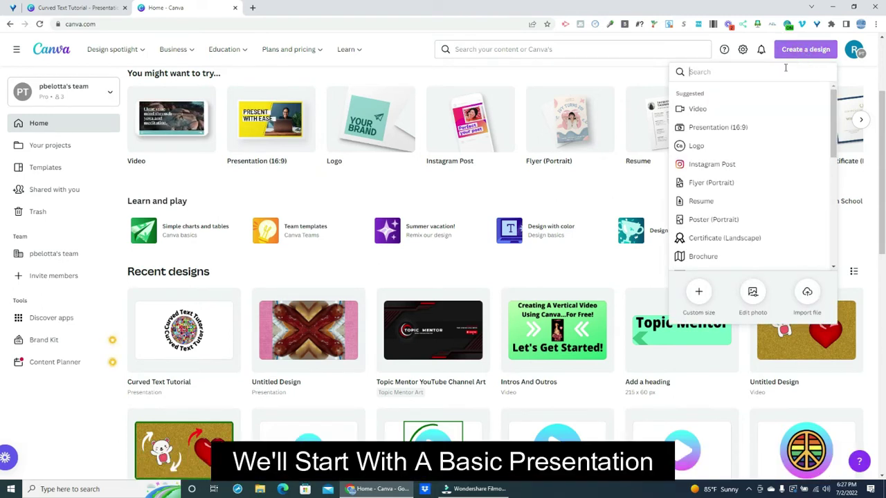
pyautogui.click(713, 127)
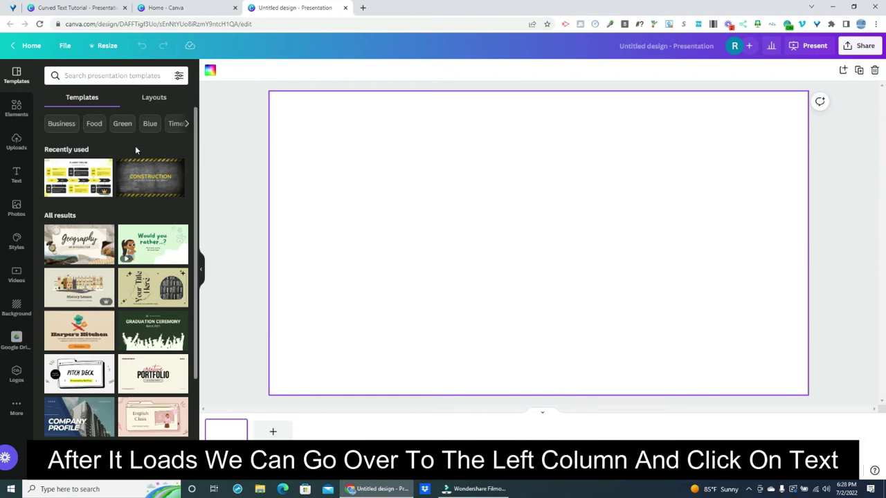
# Add a heading text box reading 'Curved Text Tutor' to the slide.
pyautogui.click(19, 176)
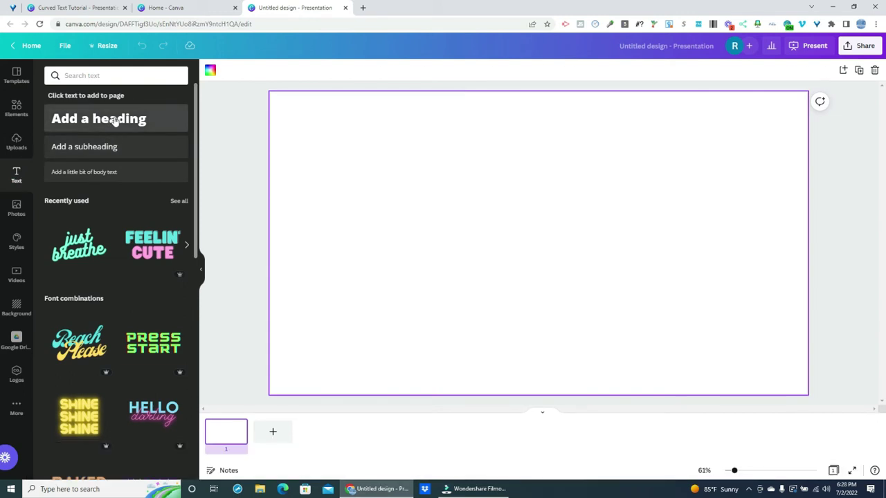
pyautogui.click(116, 120)
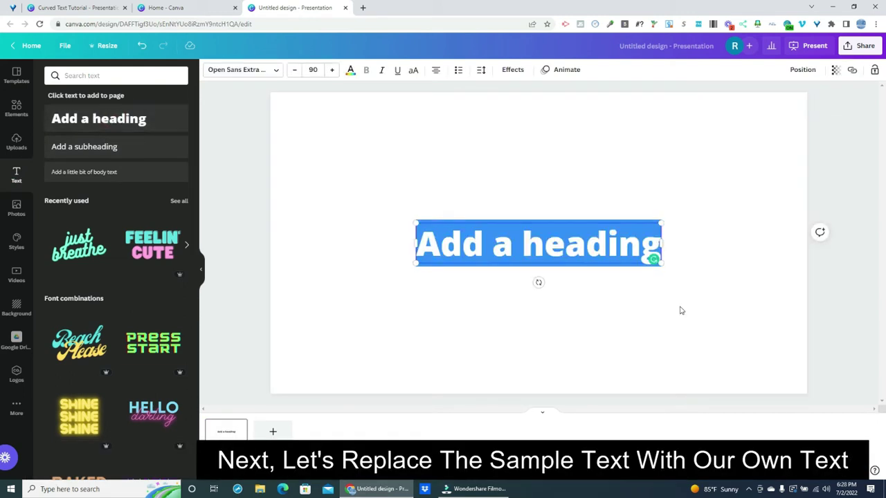
pyautogui.press('BackSpace')
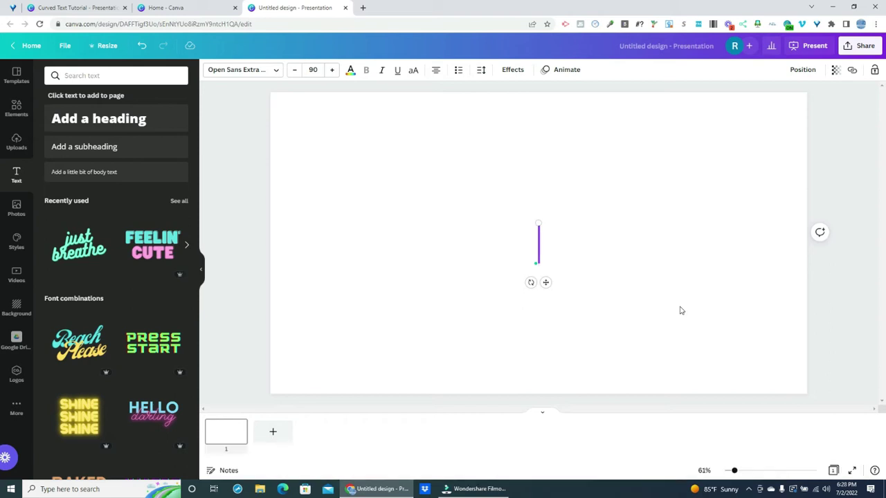
pyautogui.write('Curved Text Tutor')
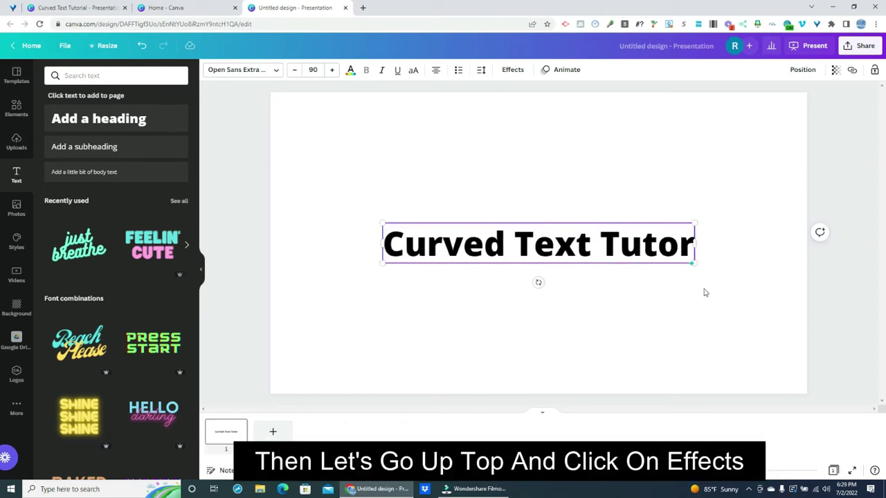
# Apply the Curve effect to the heading and drag it into a shallow bowl-shaped arc.
pyautogui.click(512, 71)
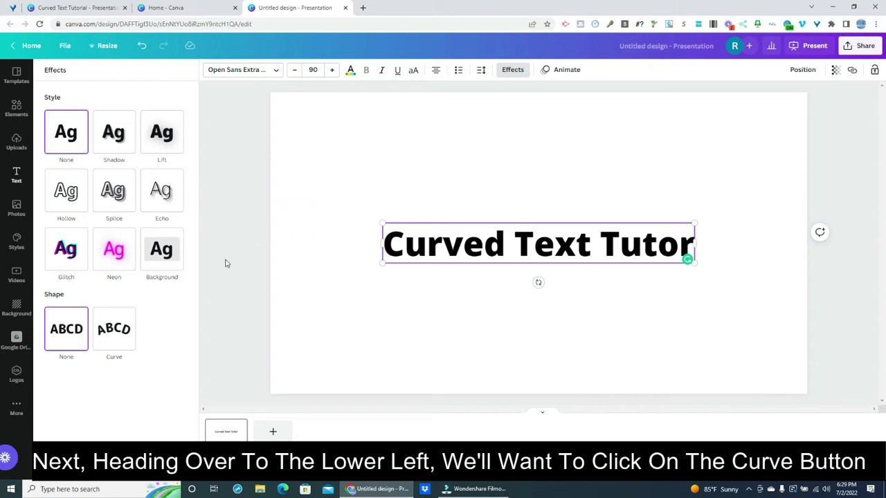
pyautogui.click(114, 333)
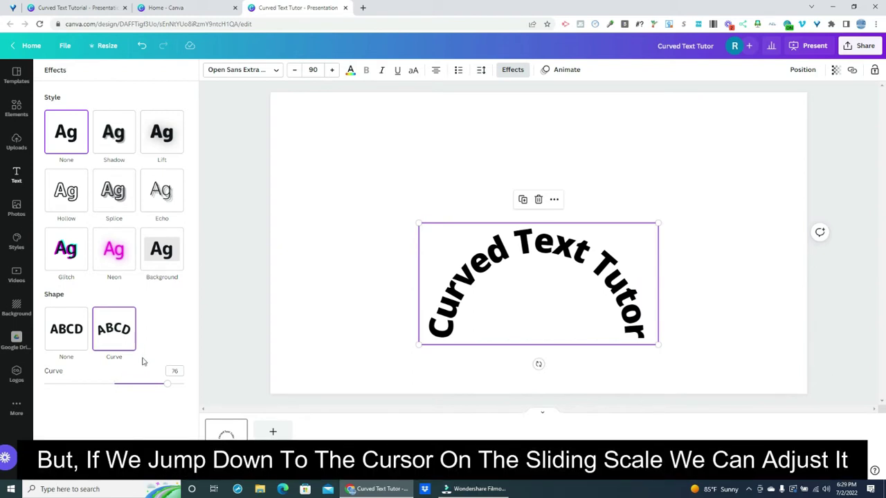
pyautogui.moveTo(168, 385); pyautogui.dragTo(187, 391)
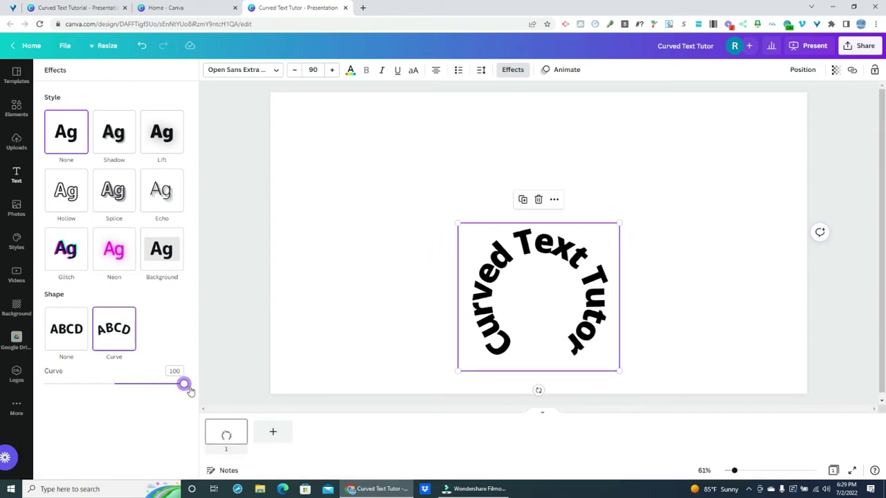
pyautogui.moveTo(184, 386); pyautogui.dragTo(43, 382)
# Undo the curve and duplicate the heading, placing one copy at the slide top and one near the bottom.
pyautogui.hotkey('ctrl', 'z')
pyautogui.rightClick(564, 251)
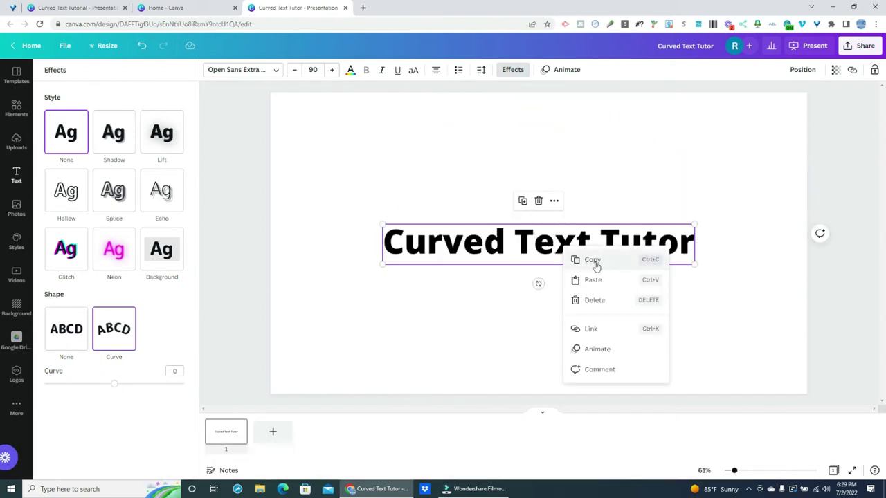
pyautogui.click(593, 262)
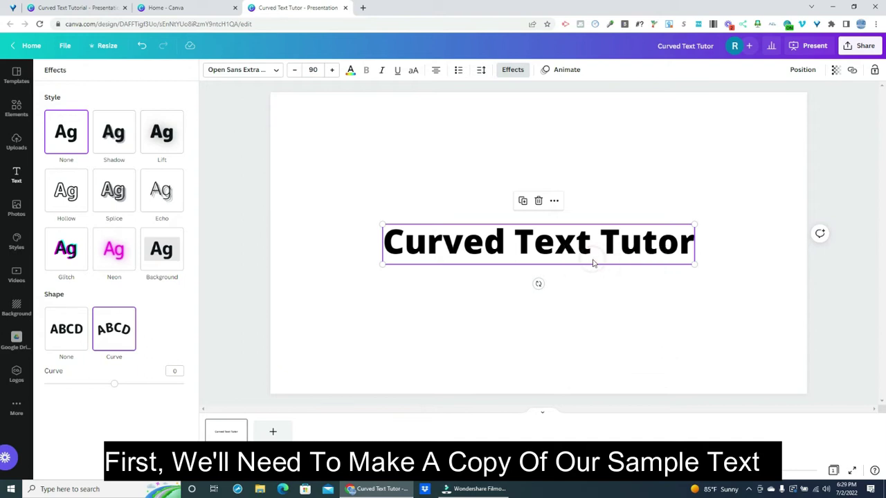
pyautogui.rightClick(545, 244)
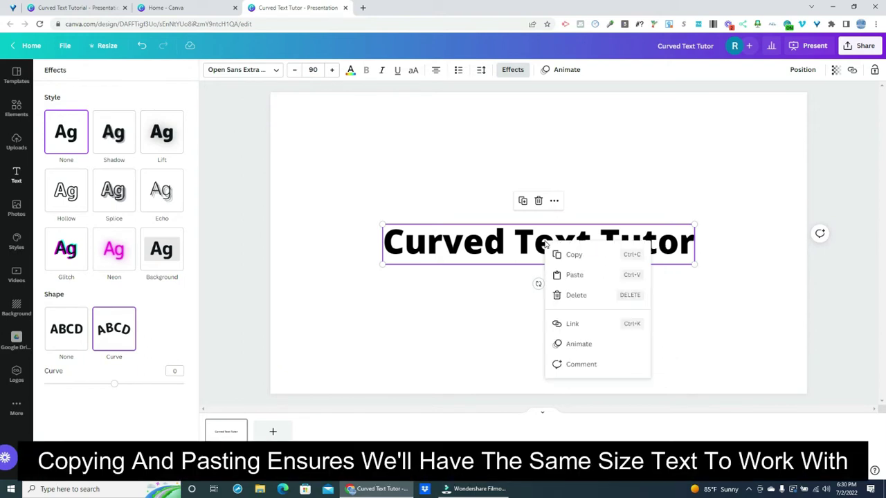
pyautogui.click(574, 276)
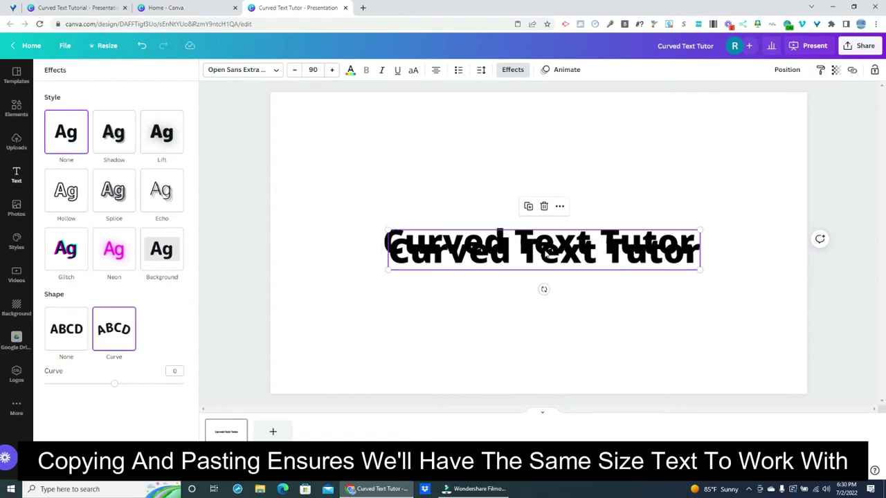
pyautogui.moveTo(547, 252); pyautogui.dragTo(531, 358)
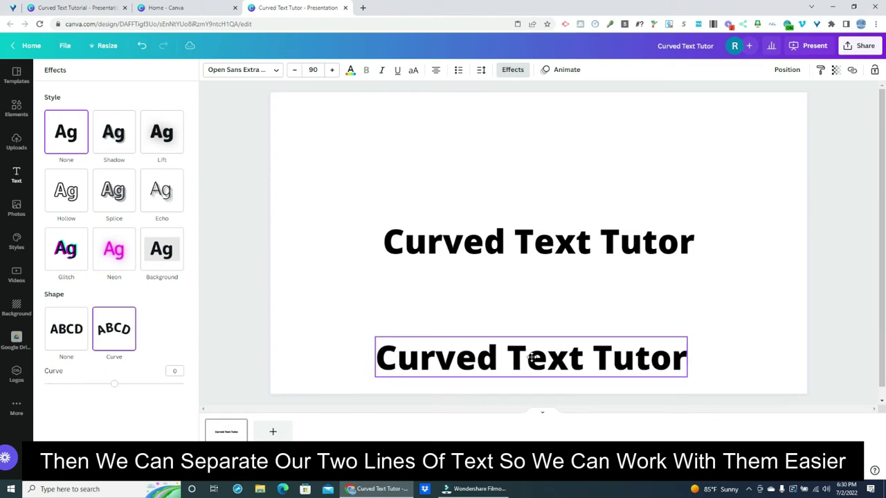
pyautogui.moveTo(533, 247); pyautogui.dragTo(535, 119)
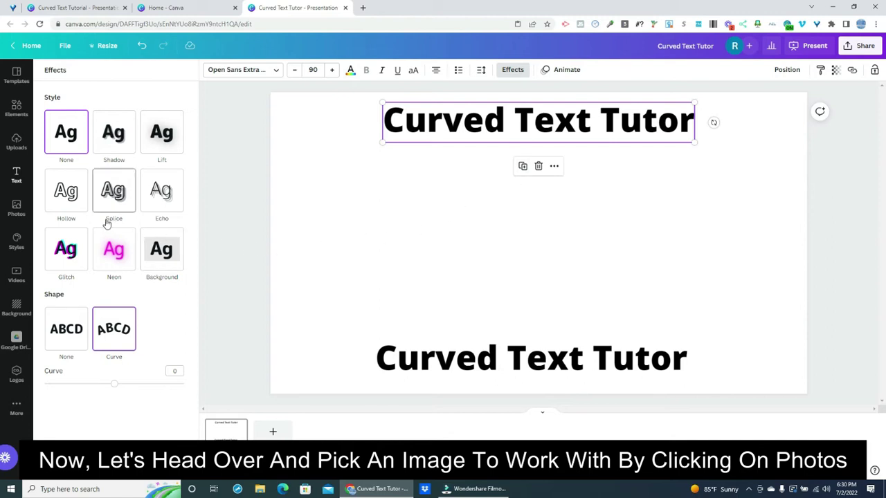
# Add an Earth photo from a 'globe' search, shrink it and centre it between the headings.
pyautogui.click(15, 208)
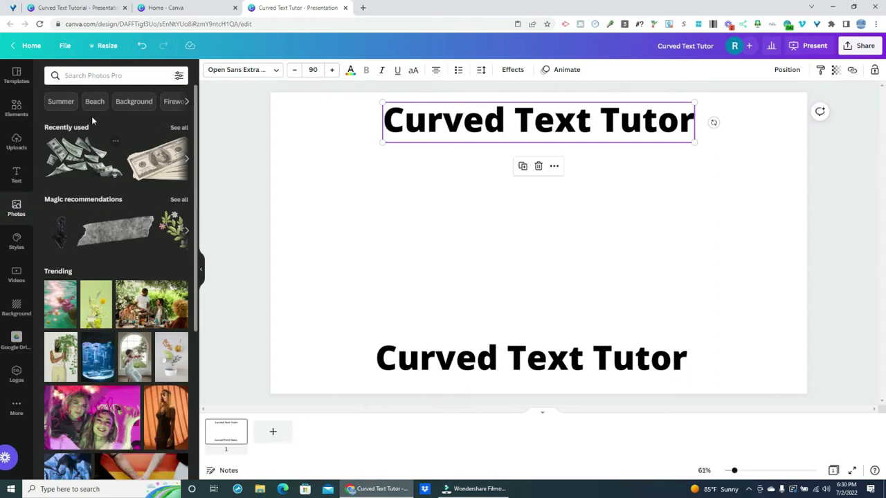
pyautogui.click(100, 76)
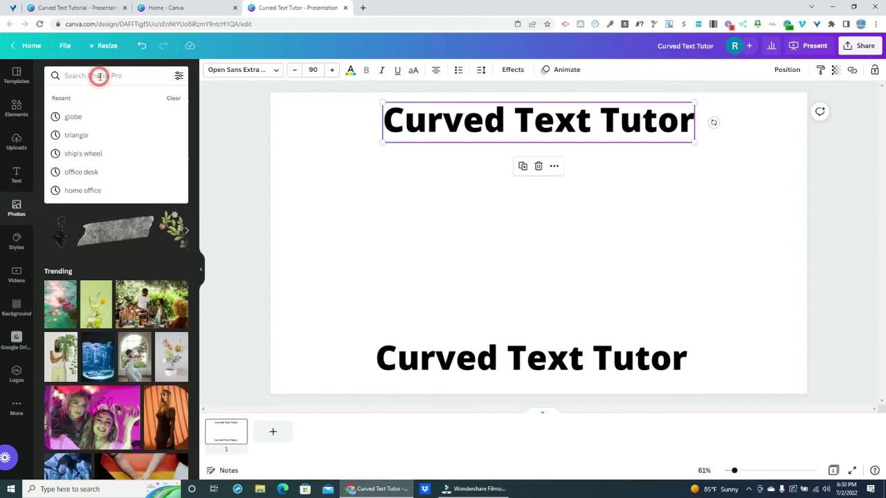
pyautogui.write('glob')
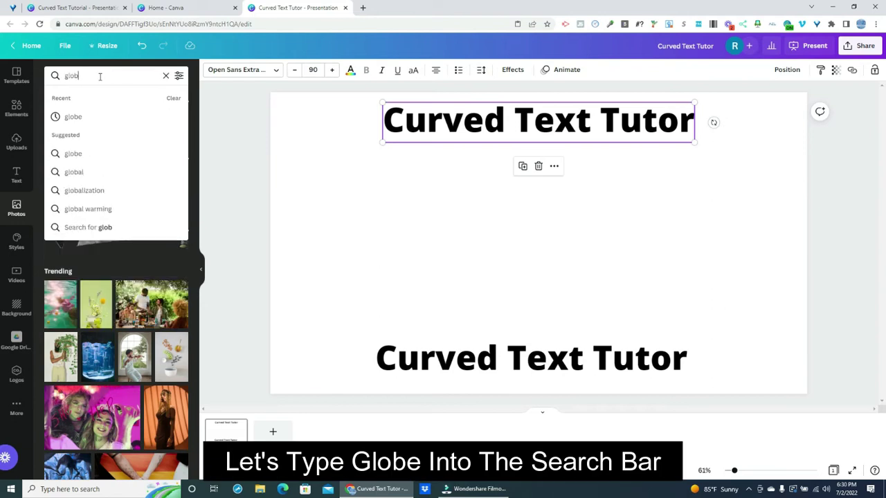
pyautogui.write('e')
pyautogui.press('Return')
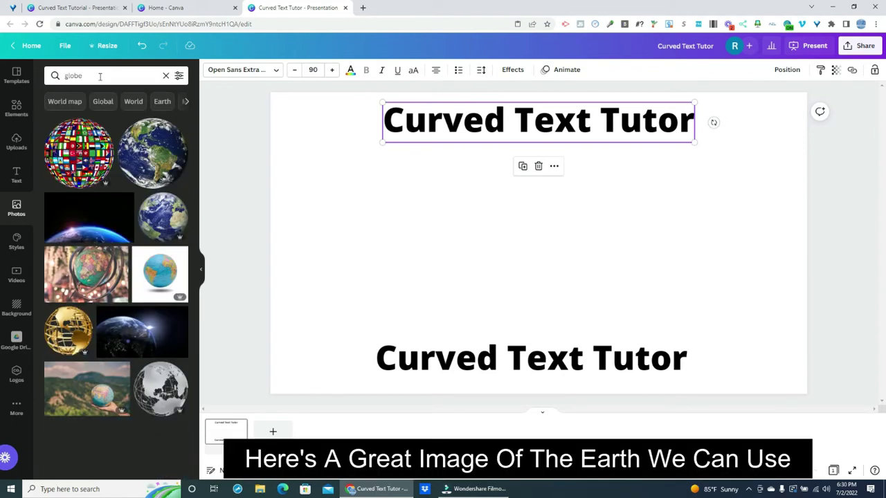
pyautogui.click(154, 162)
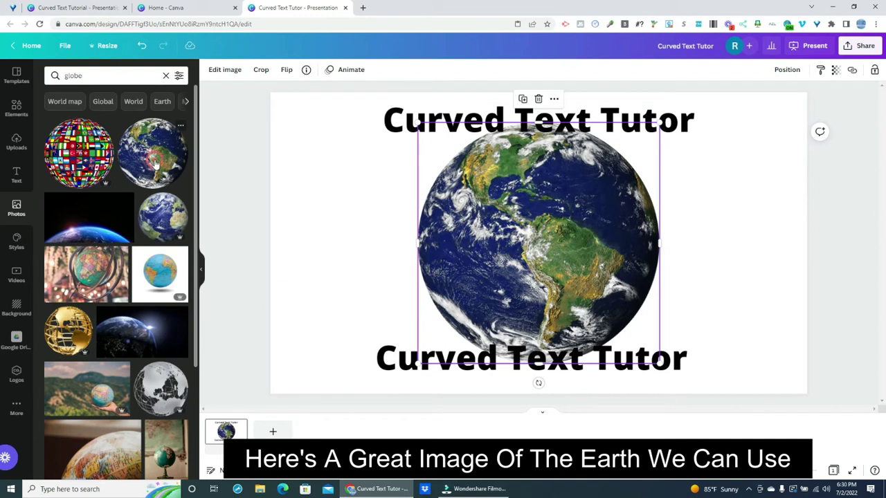
pyautogui.moveTo(659, 364); pyautogui.dragTo(591, 298)
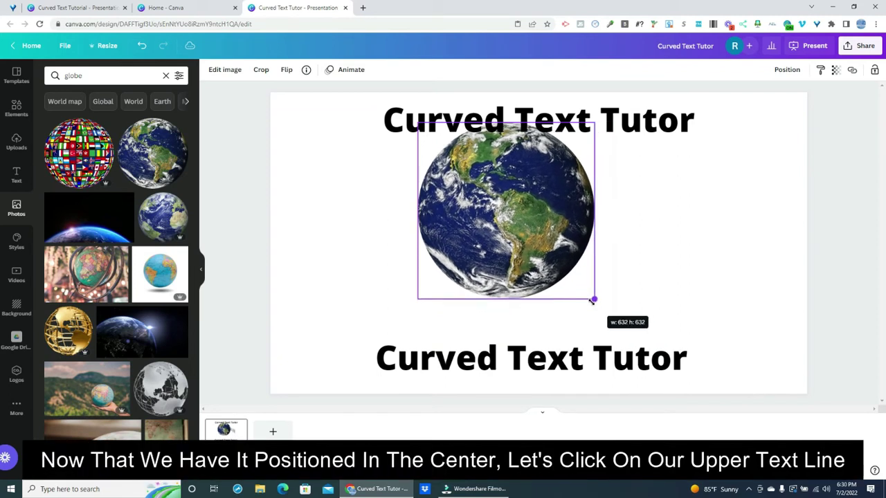
pyautogui.moveTo(511, 217); pyautogui.dragTo(535, 244)
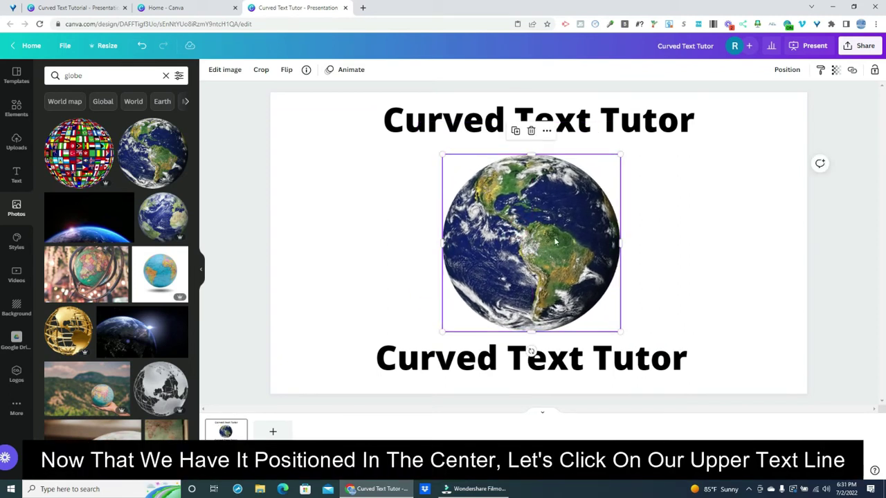
# Adjust the top title's curve from 76 to about 60 so it arches over the globe.
pyautogui.click(613, 123)
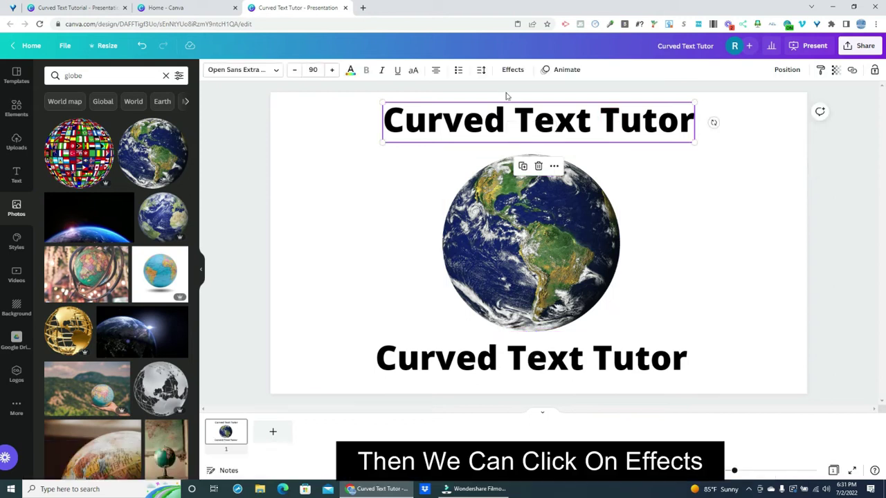
pyautogui.click(512, 69)
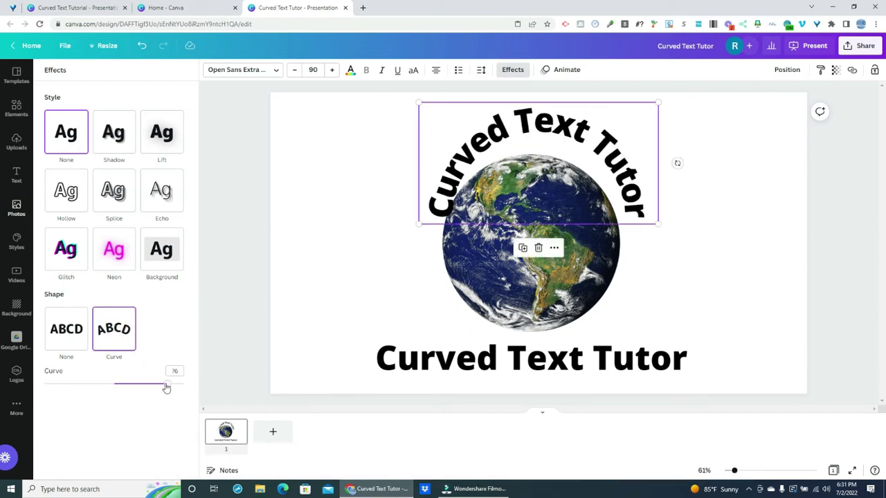
pyautogui.moveTo(166, 386); pyautogui.dragTo(161, 386)
pyautogui.moveTo(561, 129); pyautogui.dragTo(553, 142)
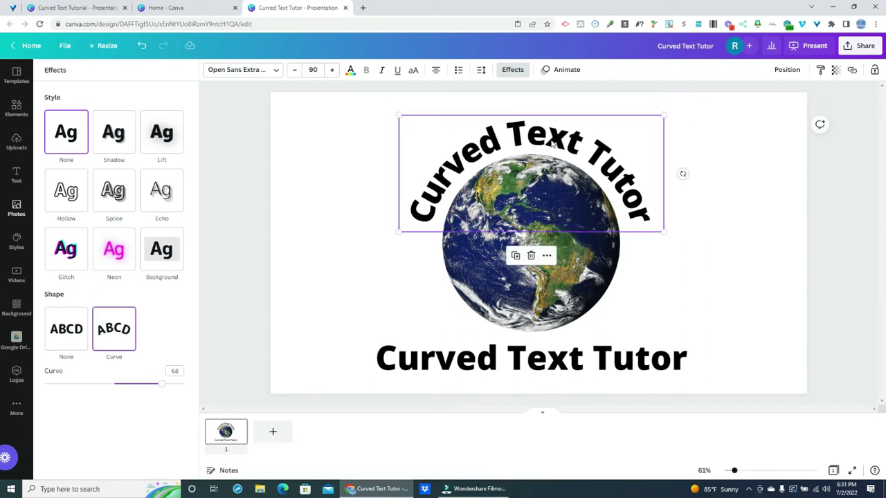
# Curve the lower line to -70 so it arcs underneath, positioned around the globe.
pyautogui.click(450, 373)
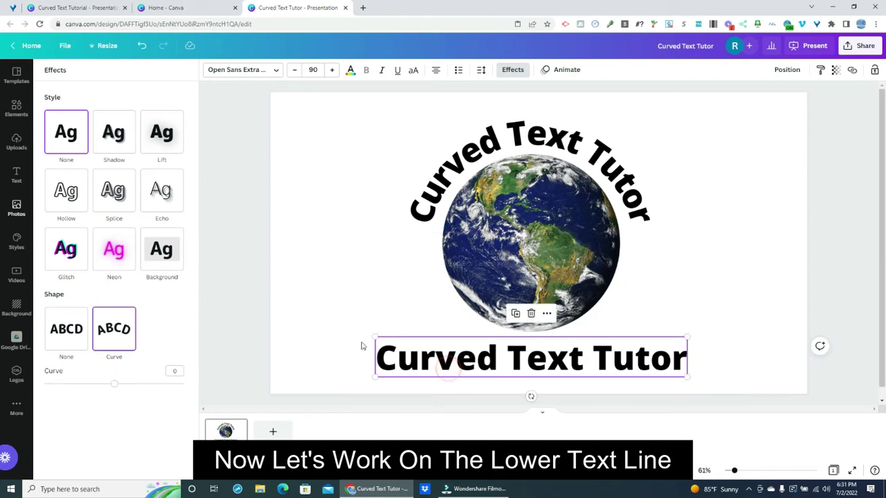
pyautogui.click(114, 334)
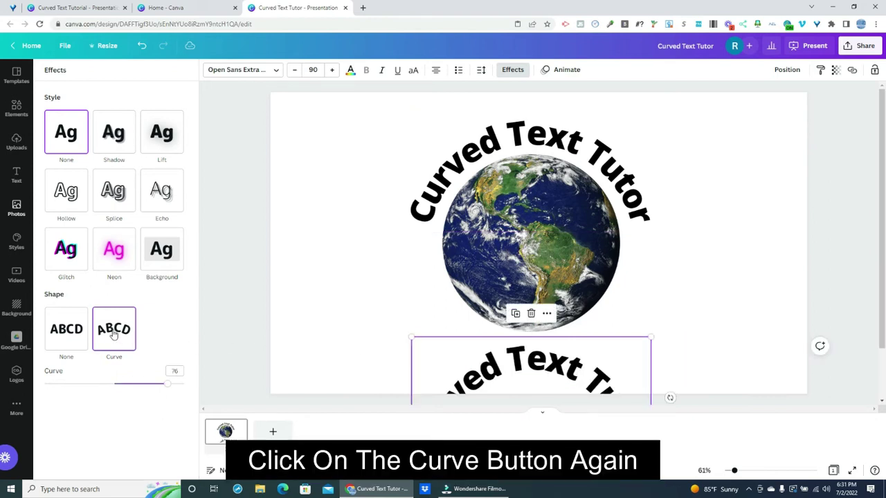
pyautogui.moveTo(164, 384); pyautogui.dragTo(65, 383)
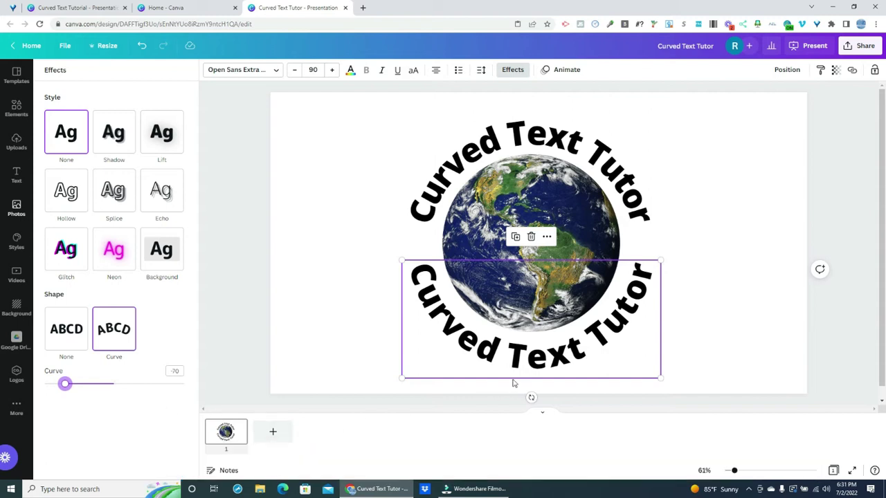
pyautogui.moveTo(540, 364); pyautogui.dragTo(537, 358)
# Color the top curved text green and add a pale green Background effect.
pyautogui.click(547, 137)
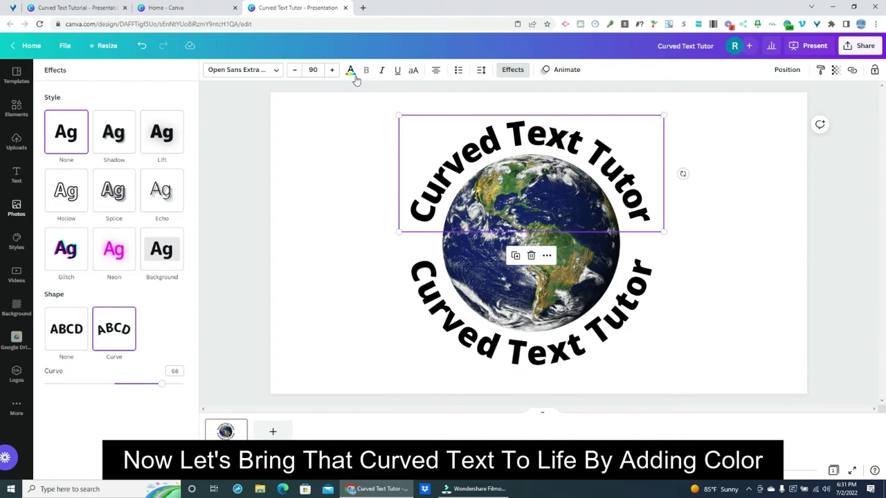
pyautogui.click(350, 70)
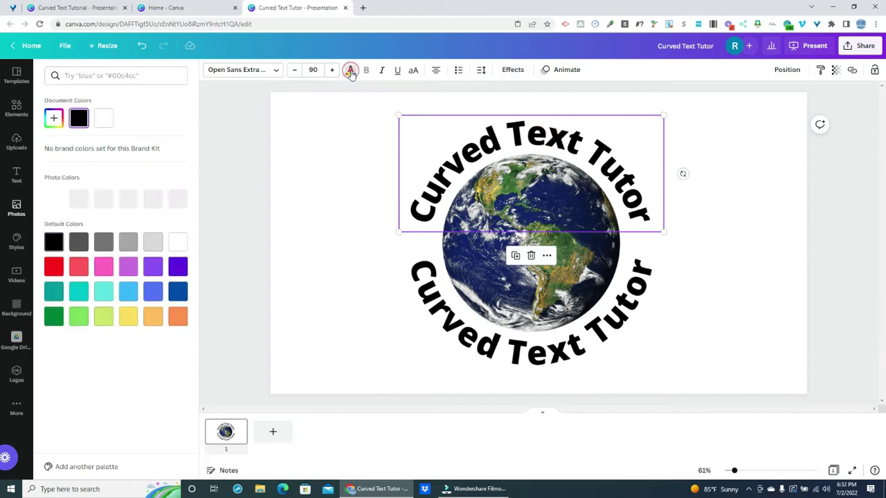
pyautogui.click(54, 318)
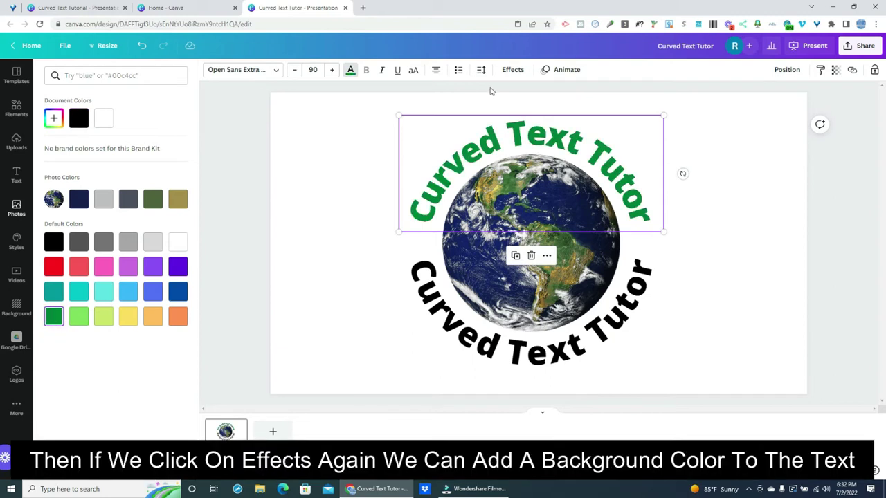
pyautogui.click(516, 73)
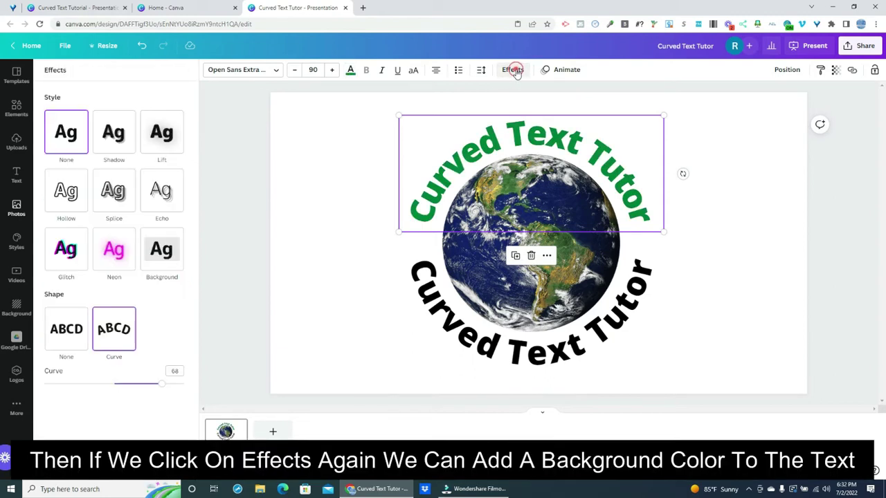
pyautogui.click(161, 252)
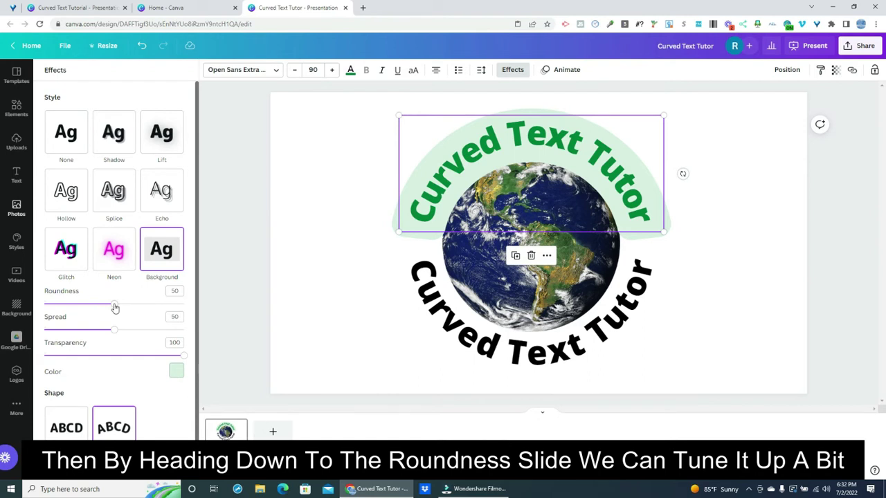
# Set the green text's background to Roundness 100 and Spread 0.
pyautogui.moveTo(115, 305); pyautogui.dragTo(185, 305)
pyautogui.moveTo(114, 330); pyautogui.dragTo(44, 329)
pyautogui.moveTo(535, 135); pyautogui.dragTo(536, 129)
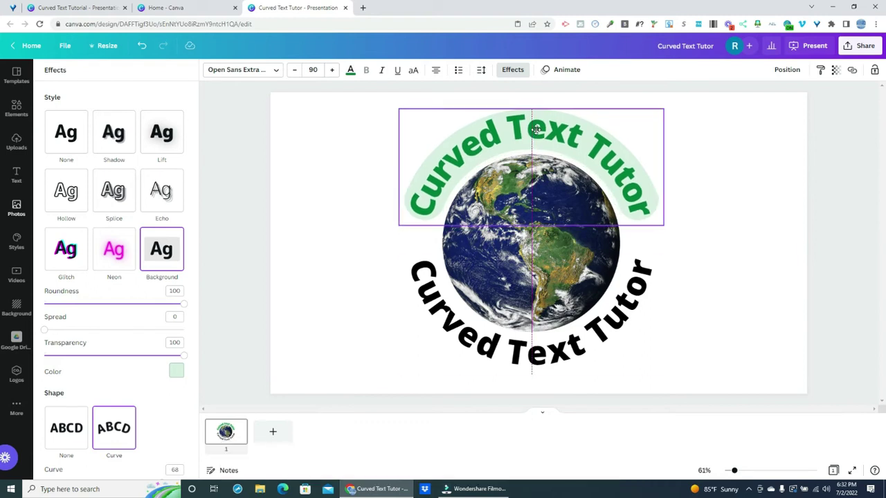
# Color the bottom curved text orange.
pyautogui.click(538, 353)
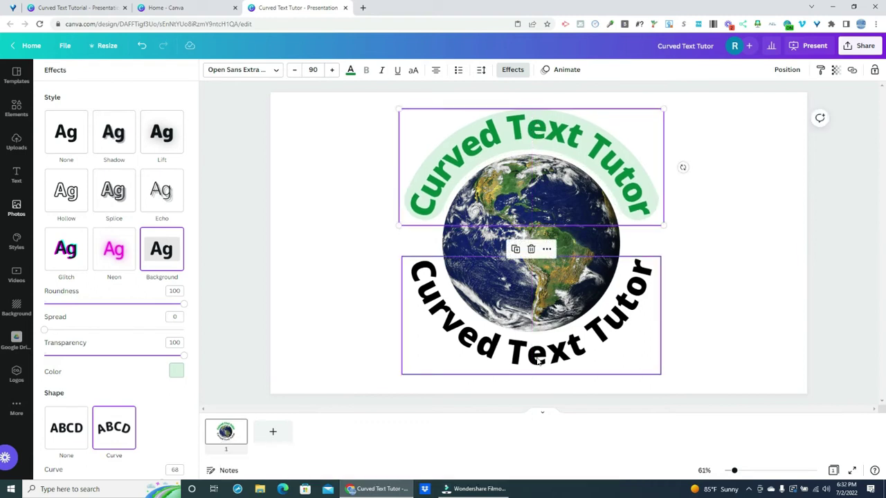
pyautogui.click(348, 72)
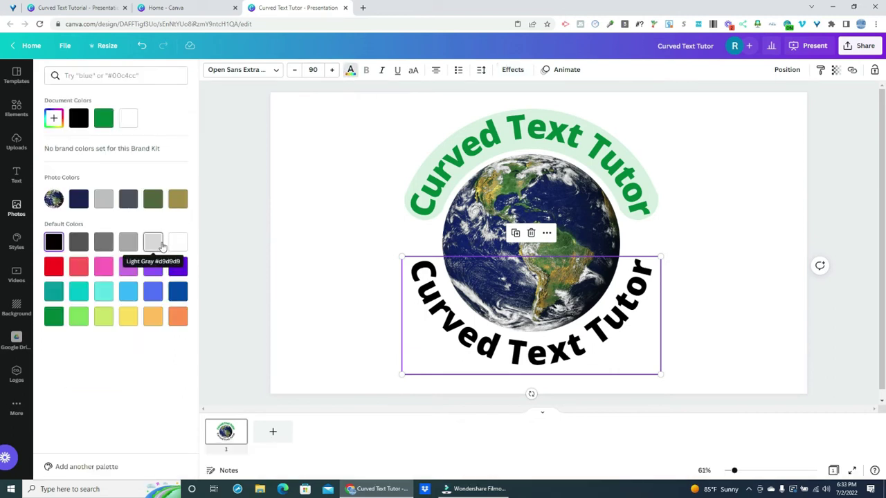
pyautogui.click(178, 317)
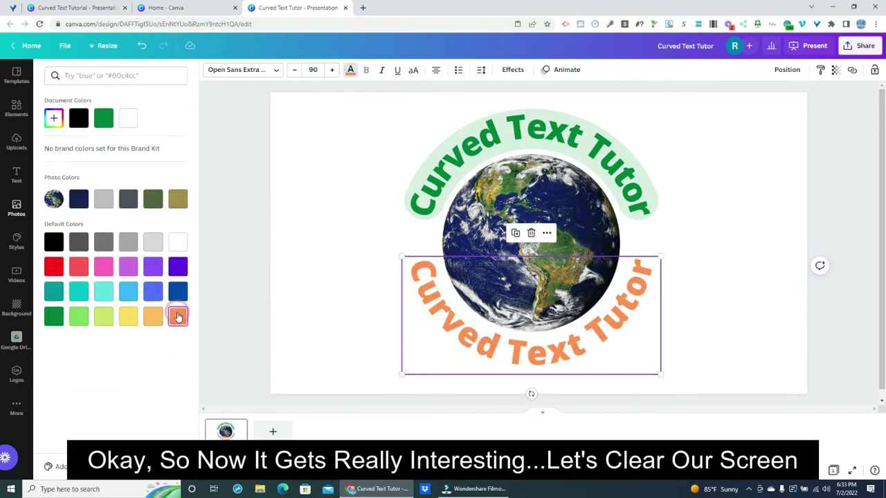
pyautogui.click(332, 277)
# Delete the globe photo and the green curved text from the slide.
pyautogui.rightClick(536, 242)
pyautogui.click(557, 287)
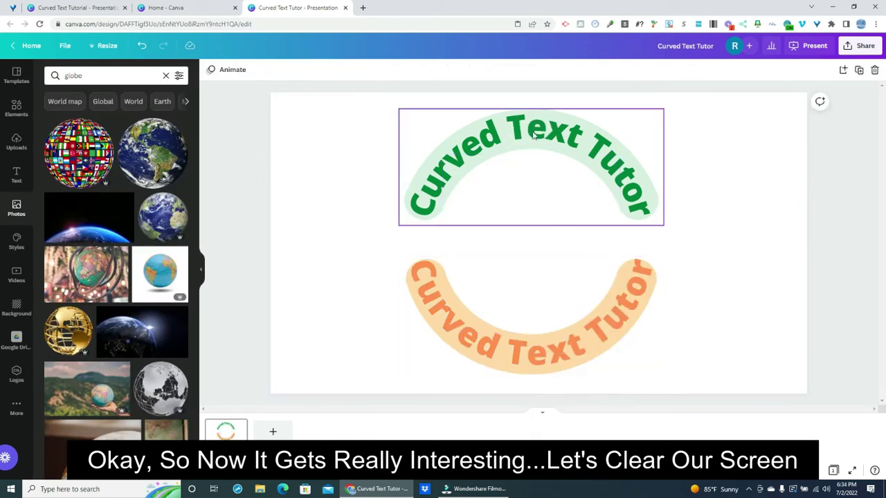
pyautogui.rightClick(533, 136)
pyautogui.click(557, 182)
pyautogui.rightClick(520, 347)
# Delete the orange curved text and add the 'just breathe' text combination.
pyautogui.click(561, 391)
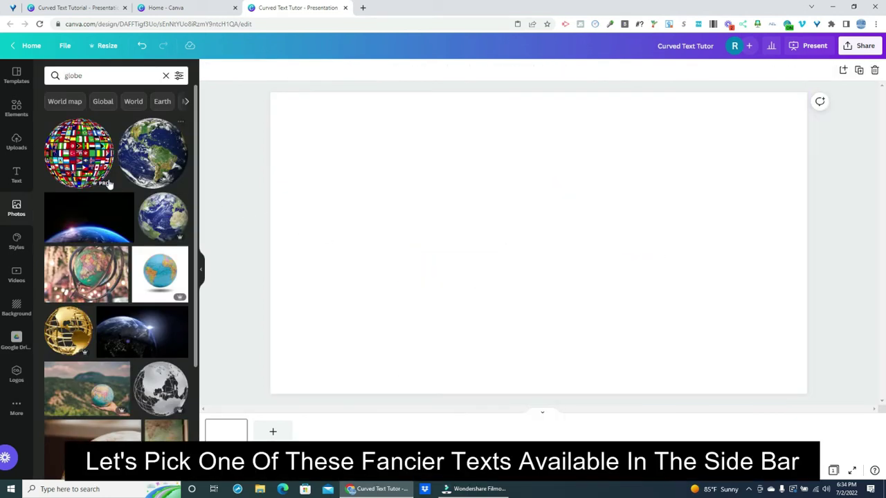
pyautogui.click(18, 175)
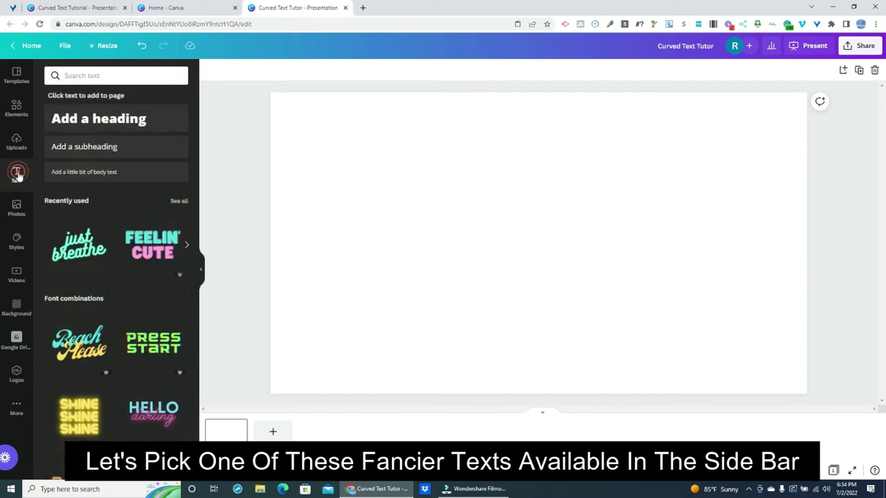
pyautogui.click(80, 246)
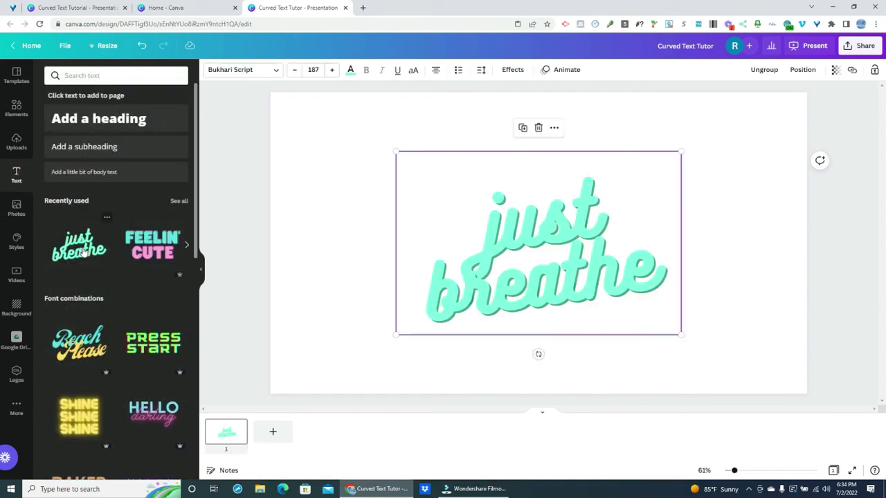
# Apply the Curve effect to the 'just breathe' design and move it higher.
pyautogui.click(512, 70)
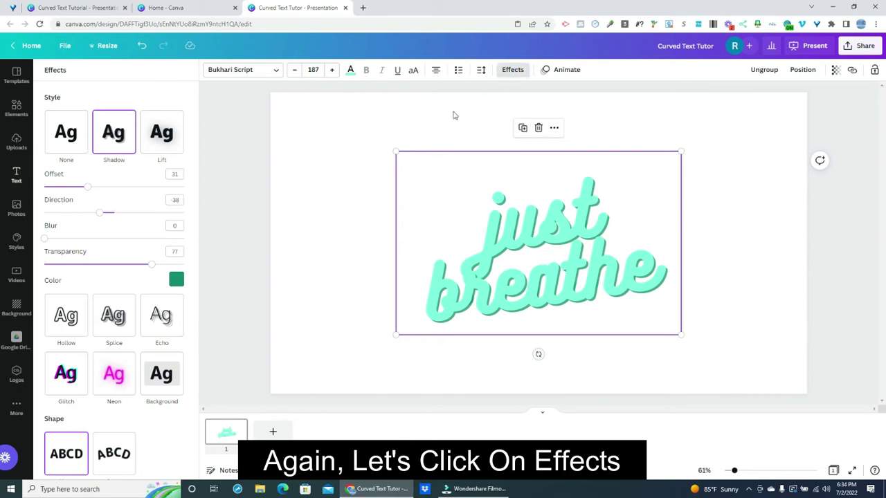
pyautogui.click(113, 436)
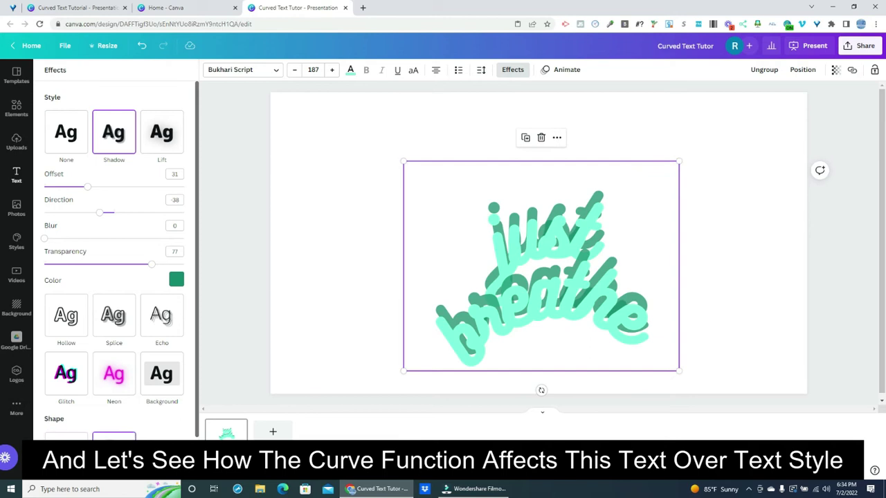
pyautogui.moveTo(547, 284); pyautogui.dragTo(540, 244)
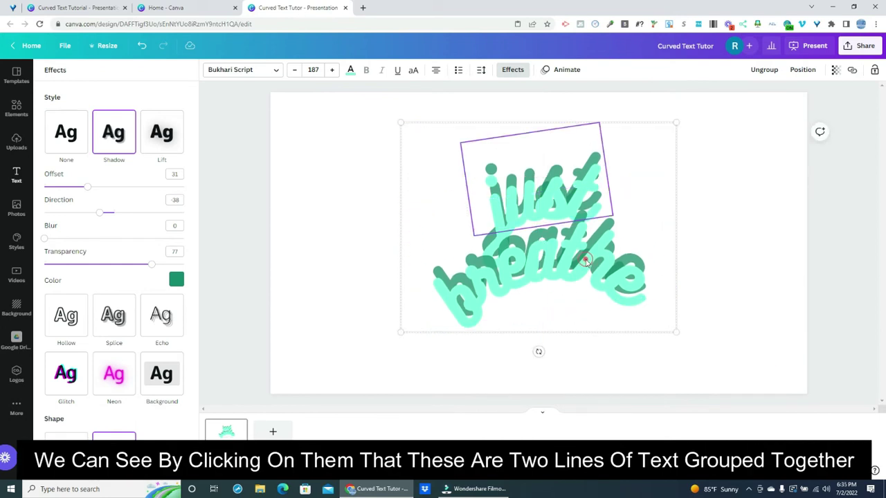
# Ungroup the design and spread 'just' upward and 'breathe' downward.
pyautogui.click(764, 72)
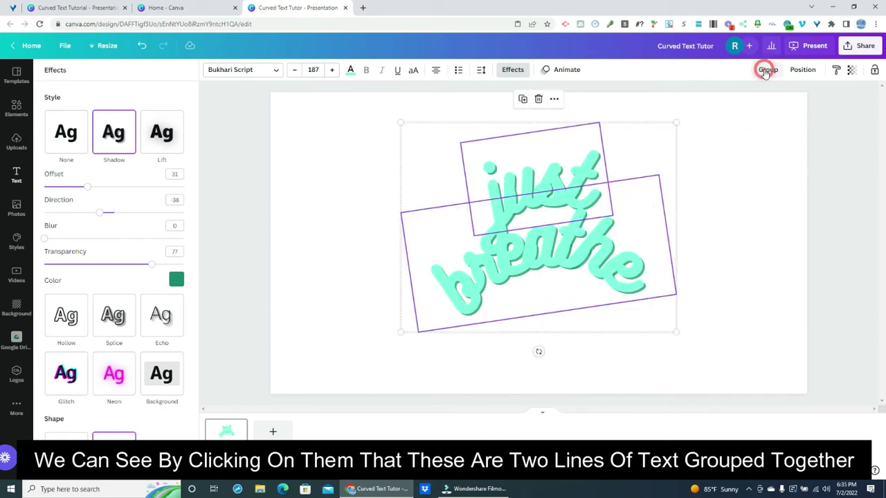
pyautogui.click(559, 157)
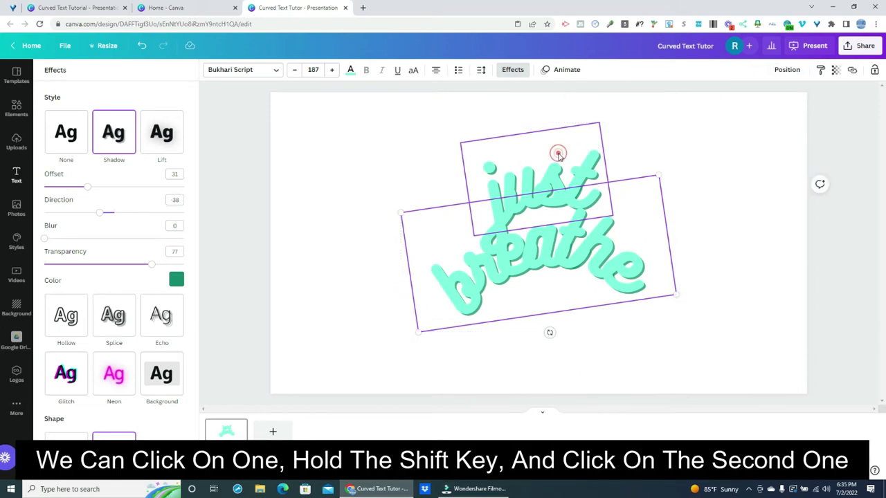
pyautogui.moveTo(576, 166); pyautogui.dragTo(574, 131)
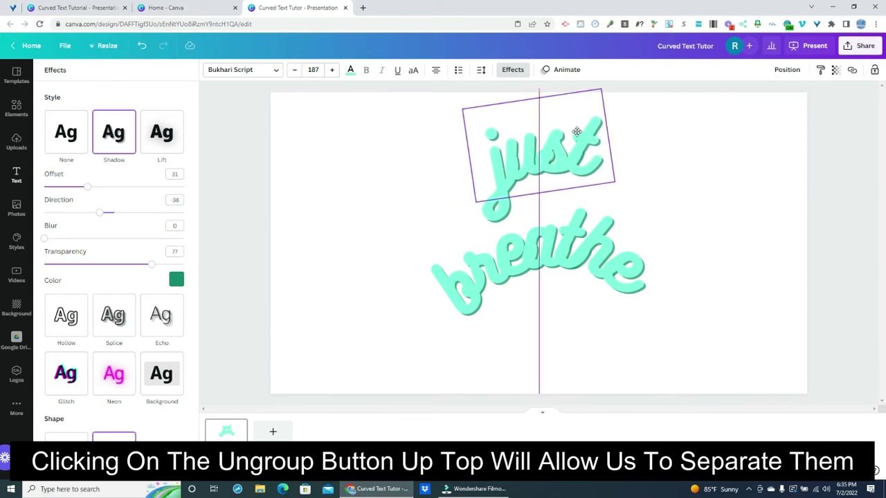
pyautogui.click(585, 222)
pyautogui.moveTo(575, 243); pyautogui.dragTo(575, 300)
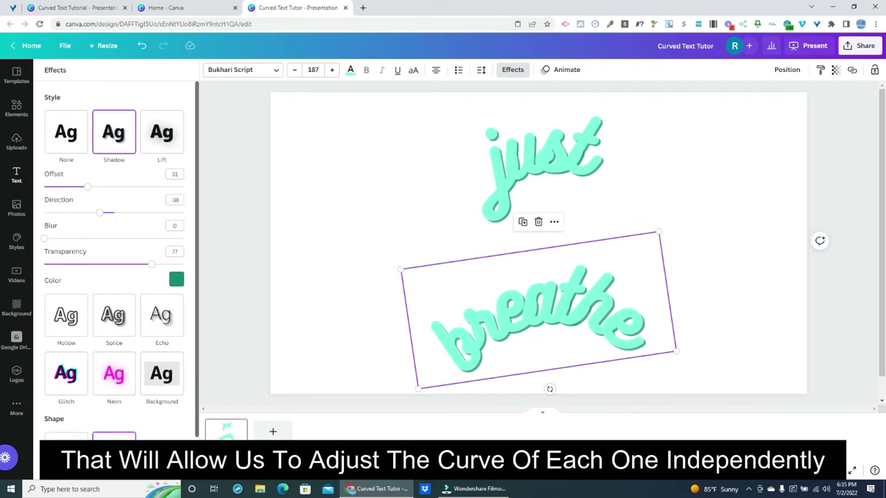
# Reduce the curve on 'breathe', level both words, and centre 'just' above 'breathe'.
pyautogui.scroll(-2, 177, 429)
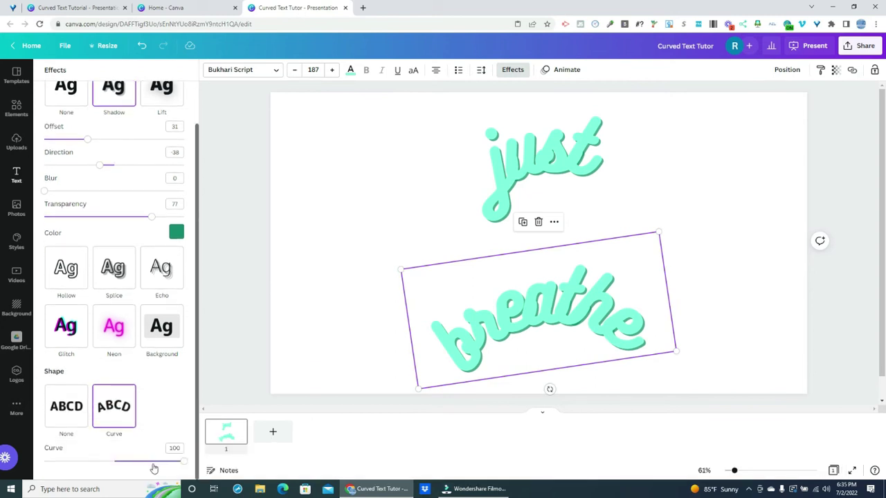
pyautogui.moveTo(184, 465); pyautogui.dragTo(103, 459)
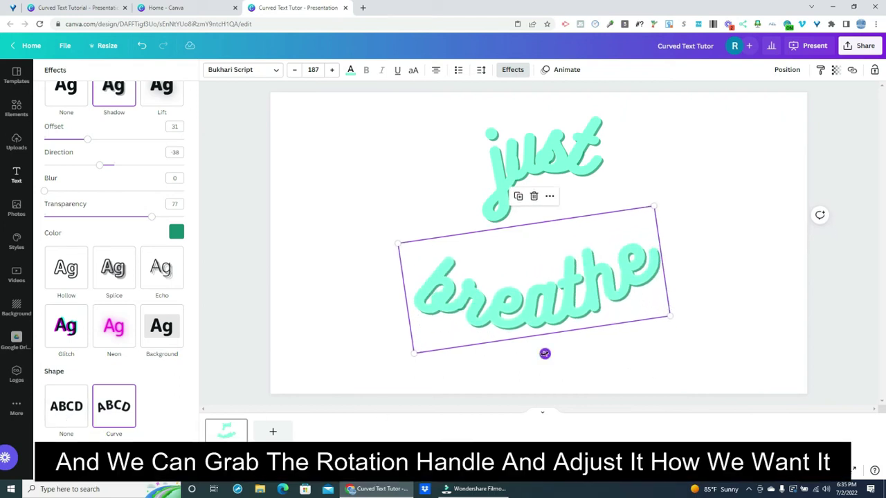
pyautogui.moveTo(544, 354); pyautogui.dragTo(537, 354)
pyautogui.click(542, 160)
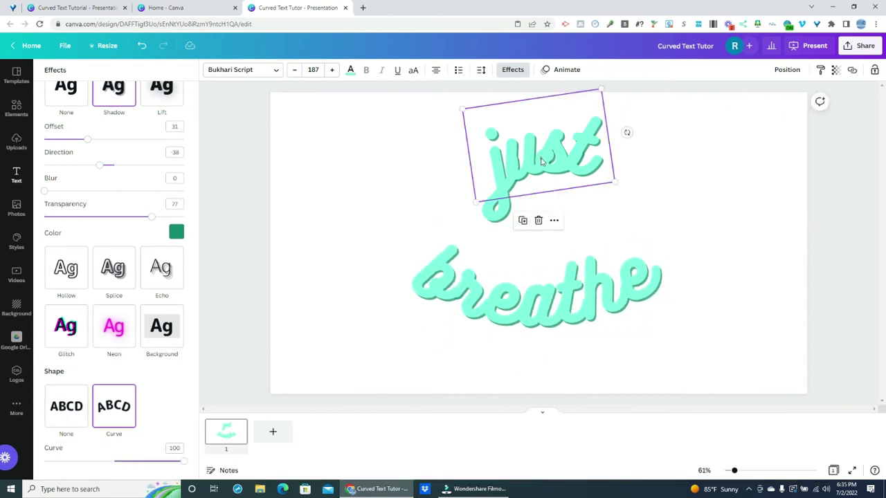
pyautogui.moveTo(626, 132); pyautogui.dragTo(627, 146)
pyautogui.moveTo(543, 151)
pyautogui.mouseDown()
pyautogui.moveTo(534, 151)
pyautogui.moveTo(540, 155)
pyautogui.mouseUp()
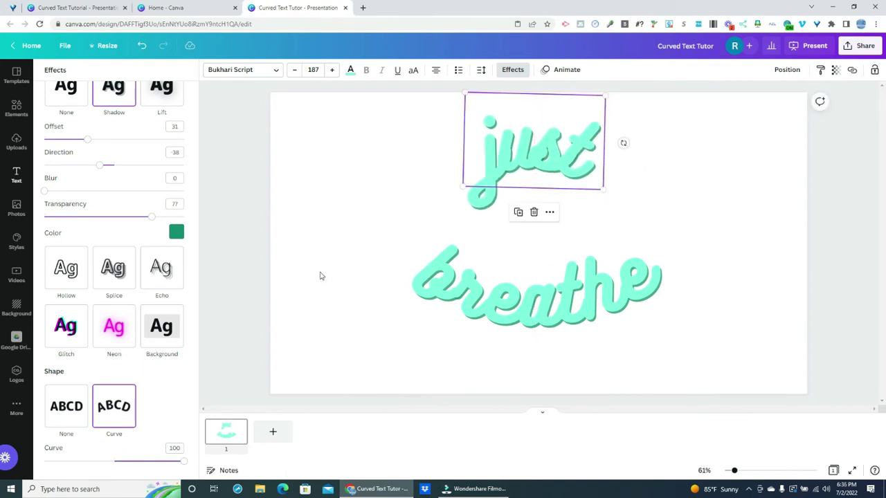
# Add a red heart graphic, shrink it and place it between 'just' and 'breathe'.
pyautogui.click(16, 109)
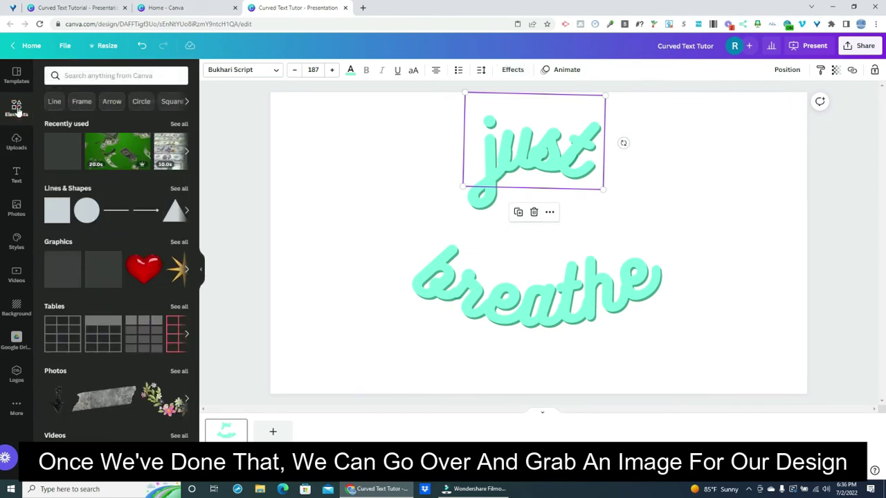
pyautogui.click(143, 269)
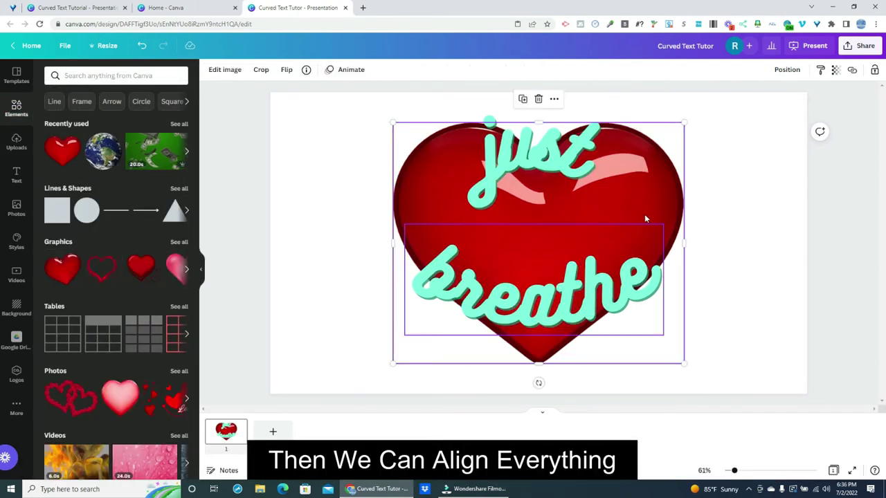
pyautogui.moveTo(682, 124); pyautogui.dragTo(477, 292)
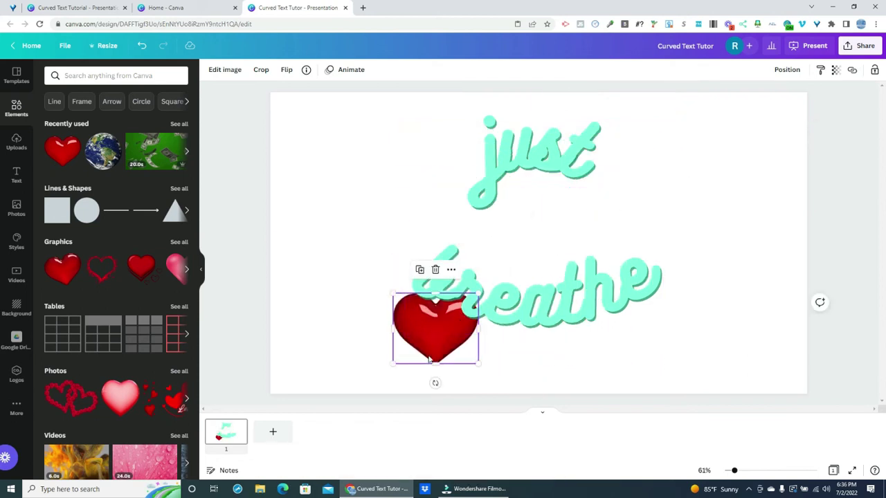
pyautogui.moveTo(428, 354); pyautogui.dragTo(527, 258)
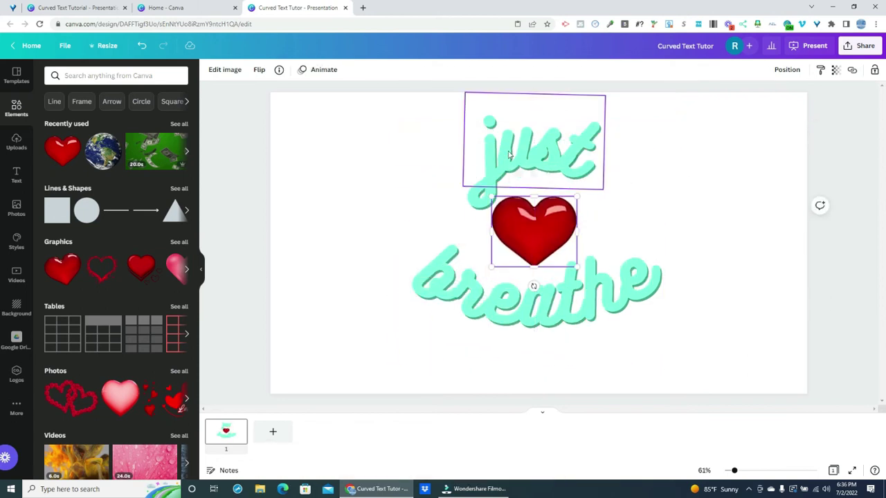
# Group 'just', the heart and 'breathe' and centre the group on the page.
pyautogui.keyDown('shift'); pyautogui.click(532, 169); pyautogui.keyUp('shift')
pyautogui.keyDown('shift'); pyautogui.click(533, 305); pyautogui.keyUp('shift')
pyautogui.click(766, 71)
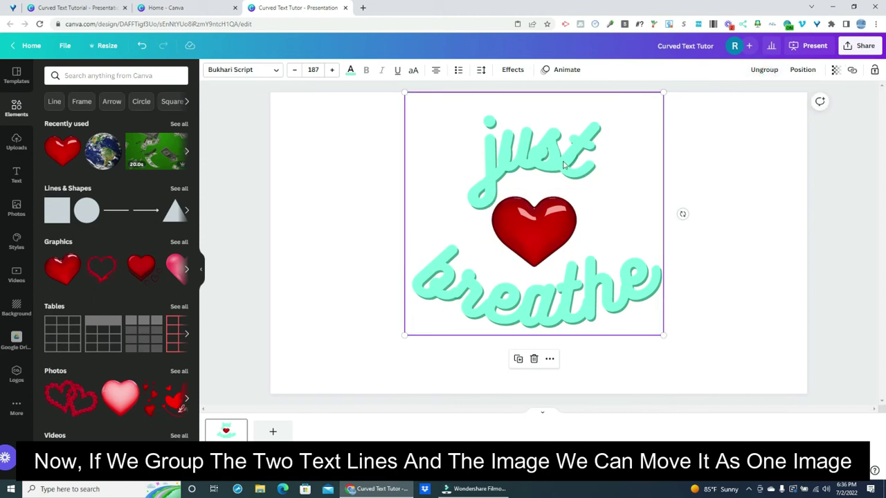
pyautogui.moveTo(564, 164); pyautogui.dragTo(449, 188)
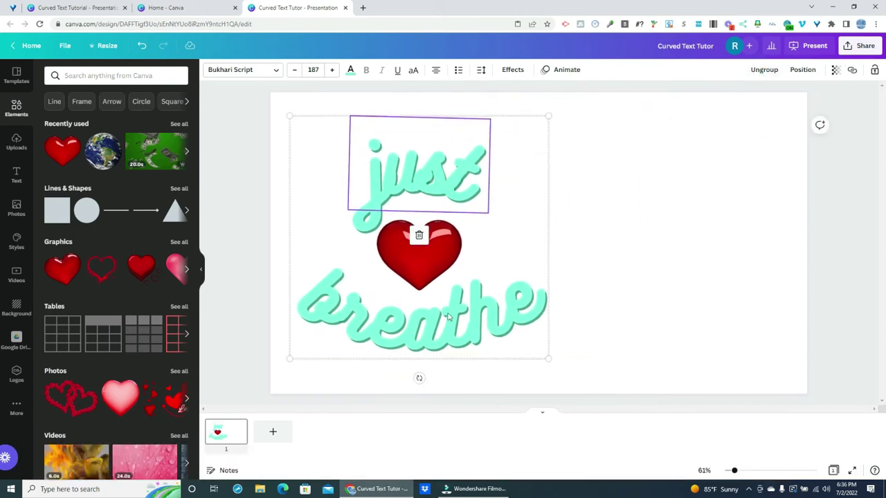
pyautogui.moveTo(448, 317); pyautogui.dragTo(545, 310)
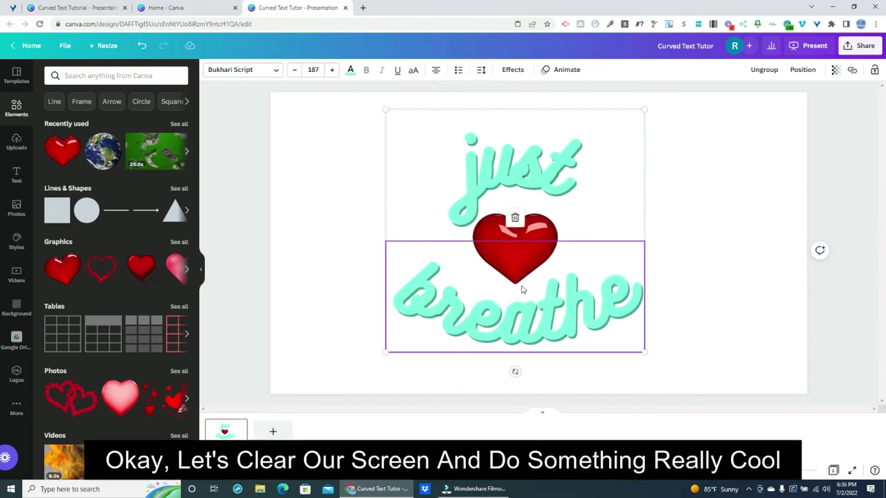
# Delete the breathe text, the heart and the word 'just' to empty the page.
pyautogui.rightClick(523, 289)
pyautogui.click(552, 336)
pyautogui.rightClick(519, 254)
pyautogui.click(537, 309)
pyautogui.rightClick(519, 173)
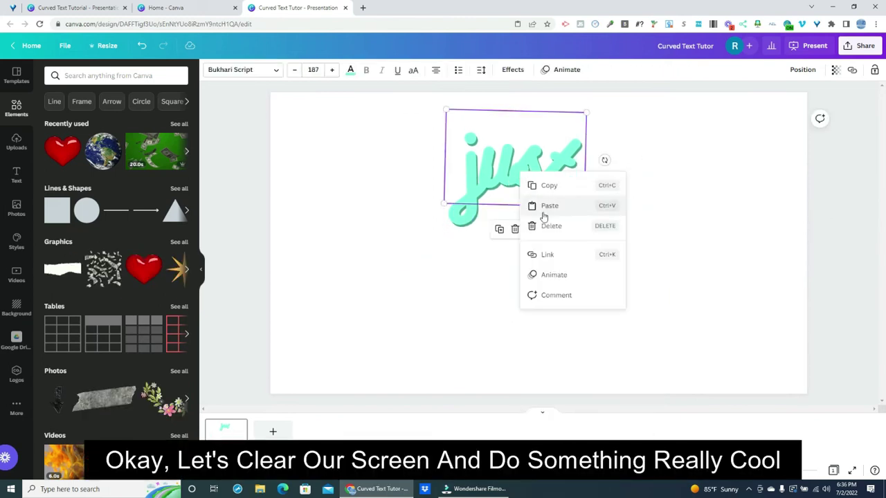
pyautogui.click(544, 226)
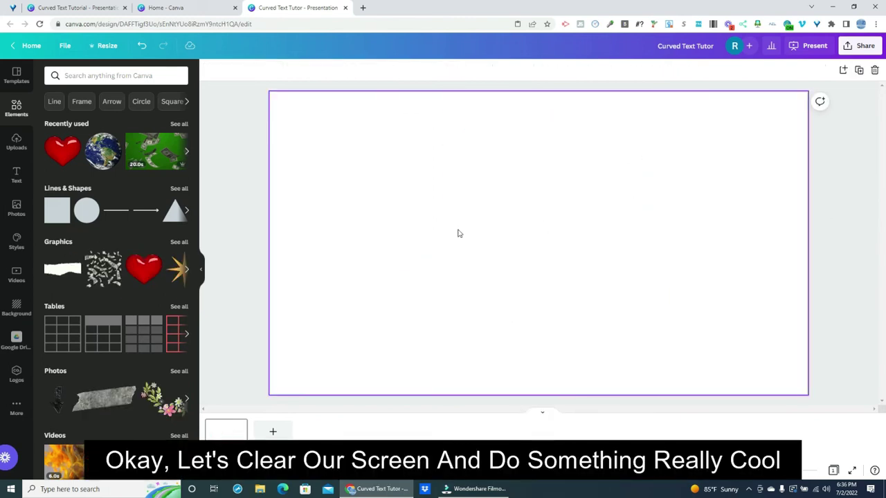
# Add the three-line neon SHINE text, ungroup it and spread the lines apart.
pyautogui.click(16, 175)
pyautogui.scroll(-2, 109, 338)
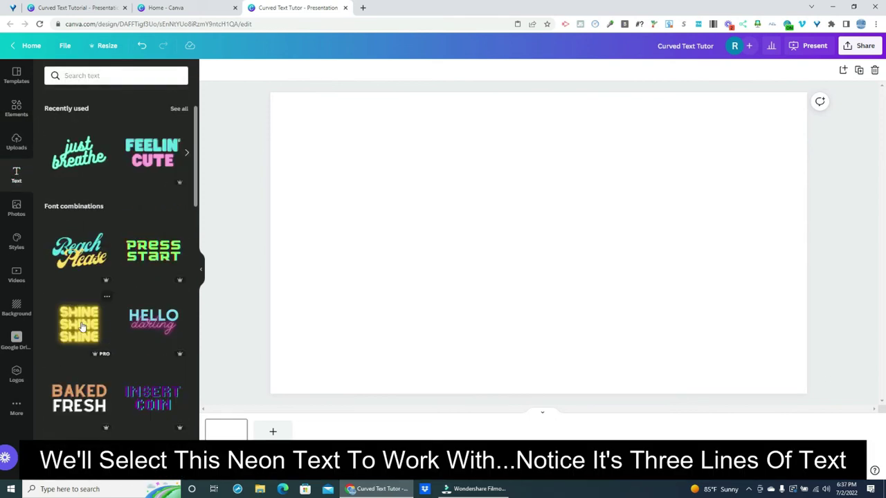
pyautogui.click(79, 323)
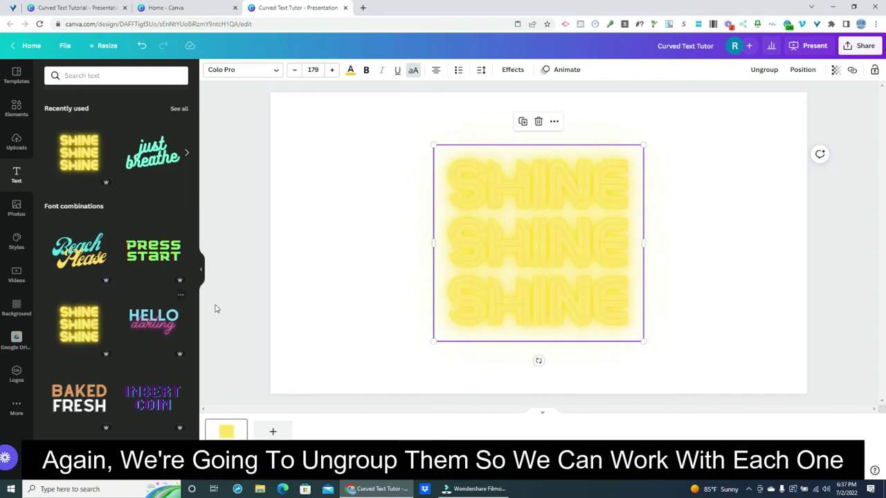
pyautogui.click(545, 245)
pyautogui.click(767, 70)
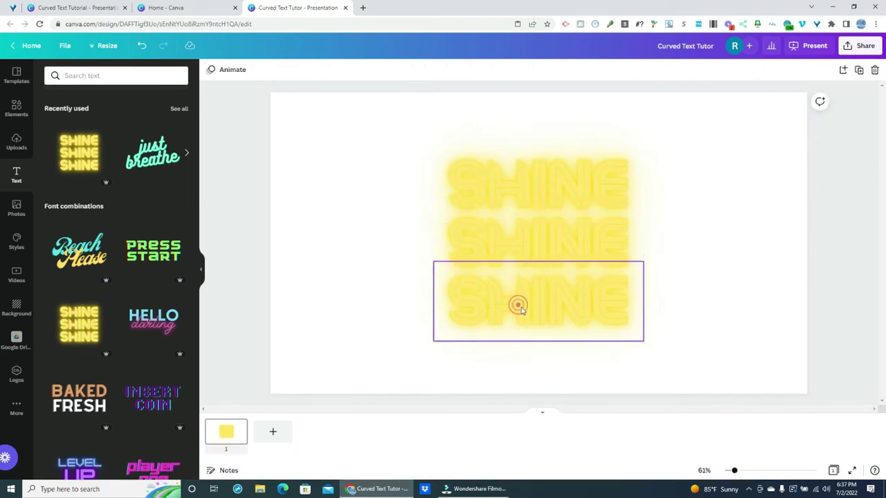
pyautogui.moveTo(524, 184); pyautogui.dragTo(379, 137)
pyautogui.moveTo(530, 247); pyautogui.dragTo(685, 137)
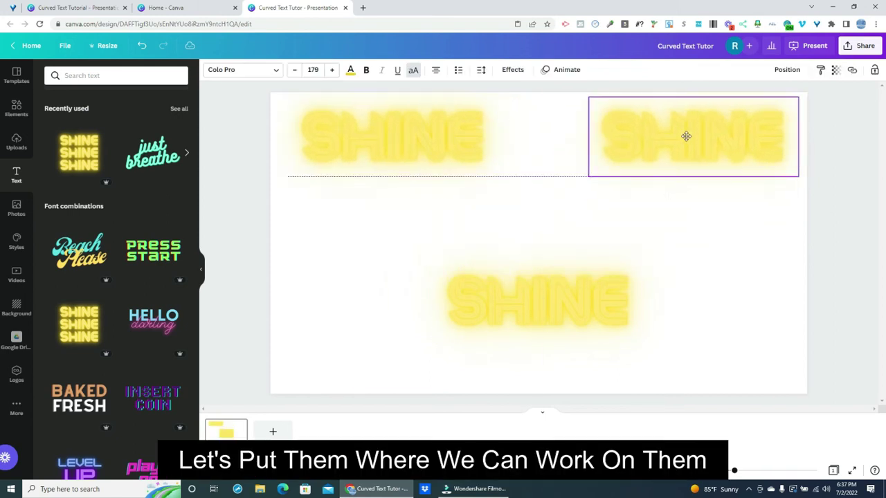
# Lower the bottom SHINE and curve it into an upward arch.
pyautogui.moveTo(547, 305); pyautogui.dragTo(531, 344)
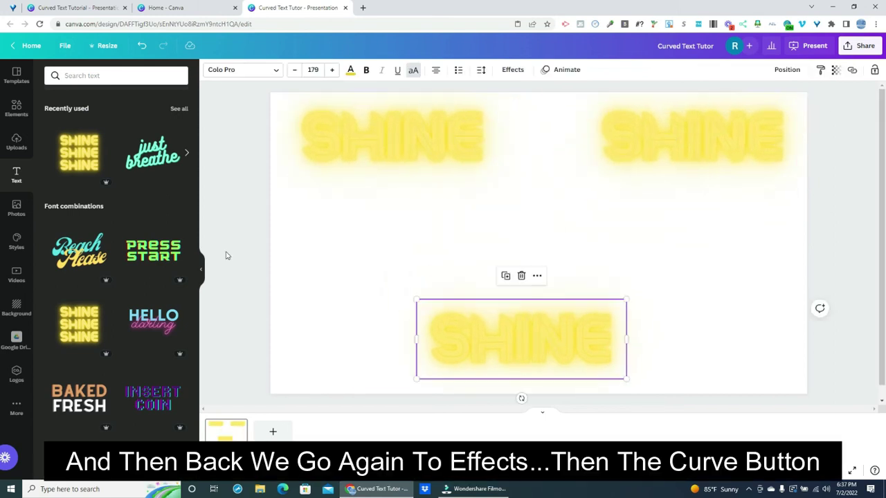
pyautogui.click(513, 70)
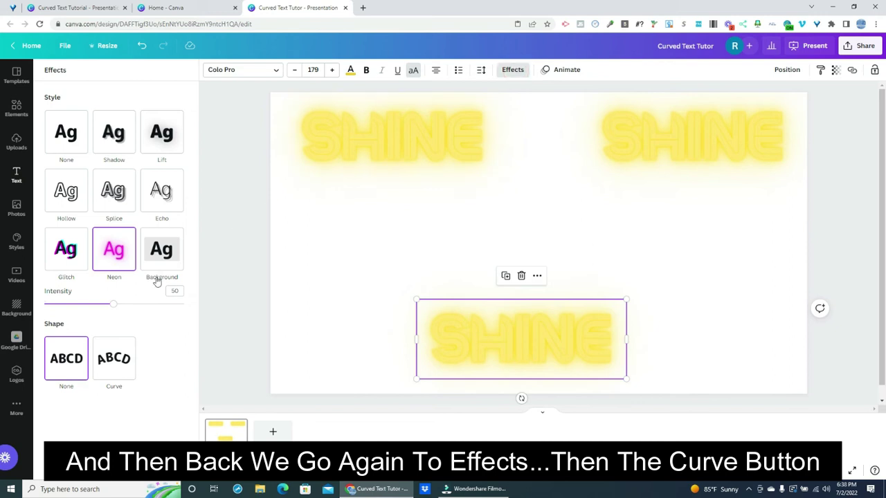
pyautogui.click(117, 361)
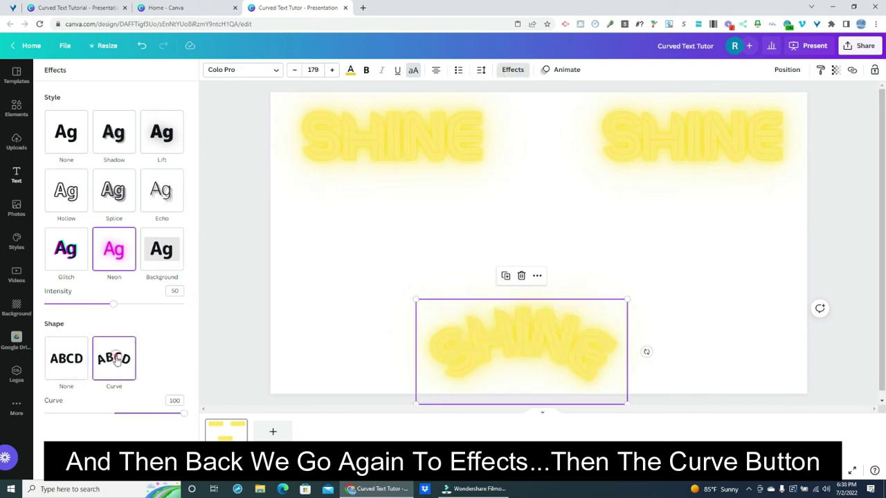
# Curve the top-left and top-right SHINE lines with the curve set to -100.
pyautogui.click(413, 143)
pyautogui.click(513, 70)
pyautogui.click(513, 70)
pyautogui.click(114, 358)
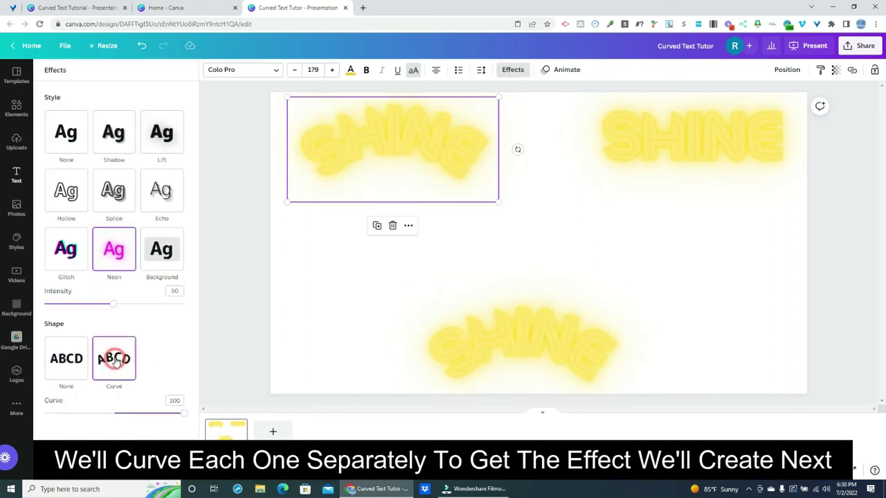
pyautogui.moveTo(148, 413); pyautogui.dragTo(43, 413)
pyautogui.click(669, 143)
pyautogui.click(114, 358)
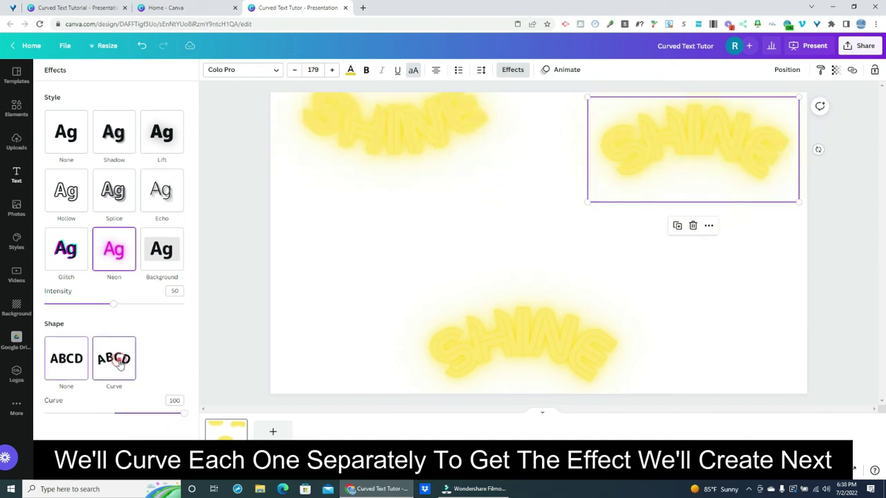
pyautogui.moveTo(148, 413); pyautogui.dragTo(44, 413)
# Rearrange the three curved SHINE lines end to end into a wave across the page.
pyautogui.moveTo(384, 140); pyautogui.dragTo(352, 276)
pyautogui.moveTo(512, 340); pyautogui.dragTo(525, 217)
pyautogui.moveTo(688, 123); pyautogui.dragTo(701, 265)
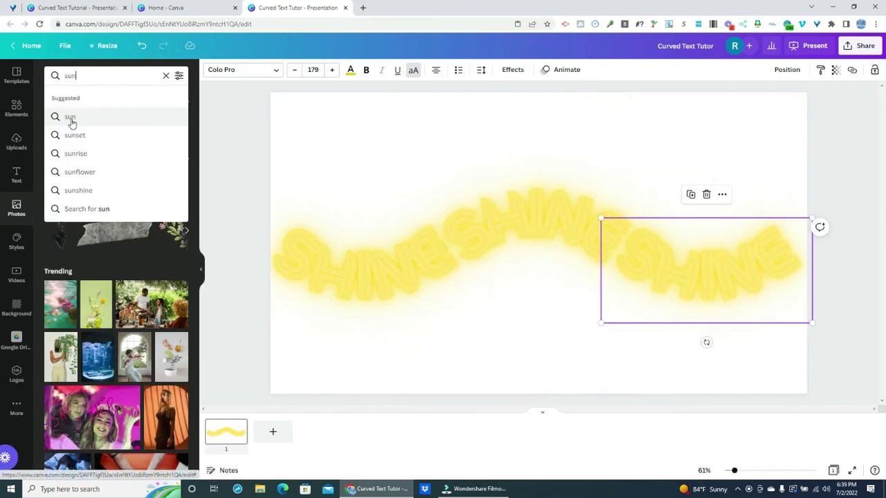
# Add a sunset photo from the sun search and stretch it to fill the page.
pyautogui.click(59, 115)
pyautogui.click(81, 193)
pyautogui.moveTo(323, 369); pyautogui.dragTo(270, 394)
pyautogui.moveTo(756, 123); pyautogui.dragTo(807, 91)
# Colour all three SHINE texts brown.
pyautogui.click(380, 274)
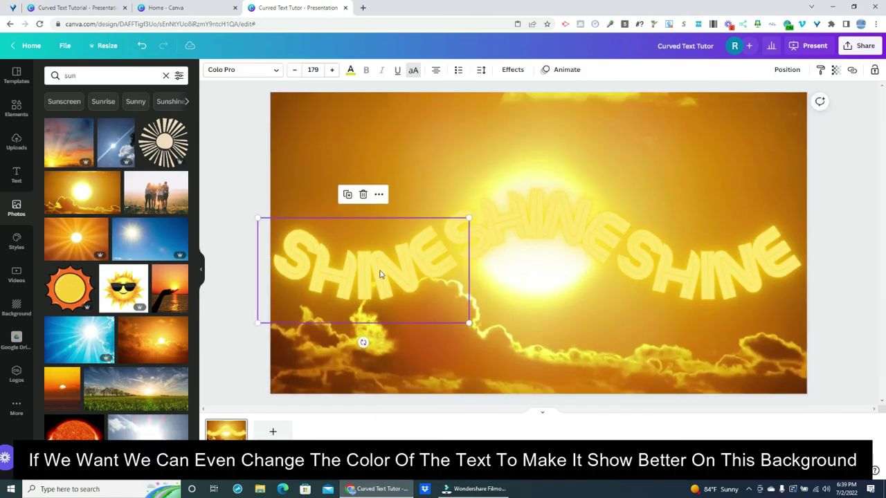
pyautogui.click(351, 72)
pyautogui.click(128, 199)
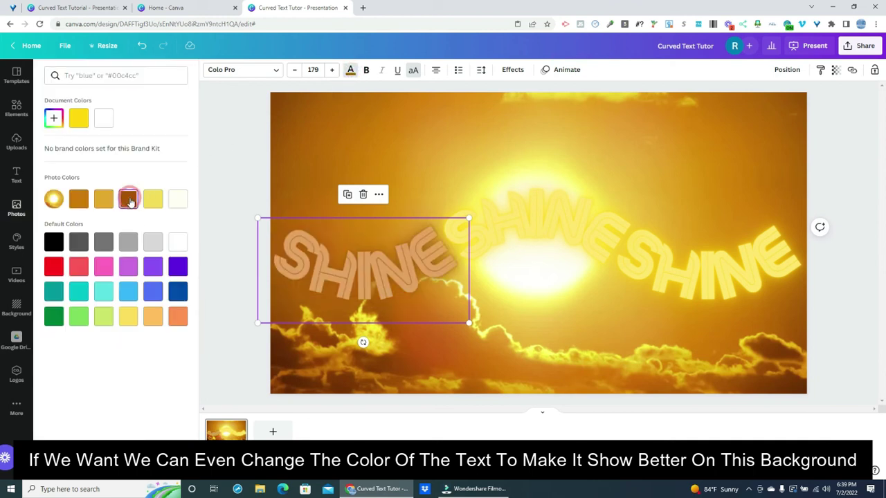
pyautogui.click(534, 223)
pyautogui.click(128, 199)
pyautogui.click(682, 261)
pyautogui.click(128, 199)
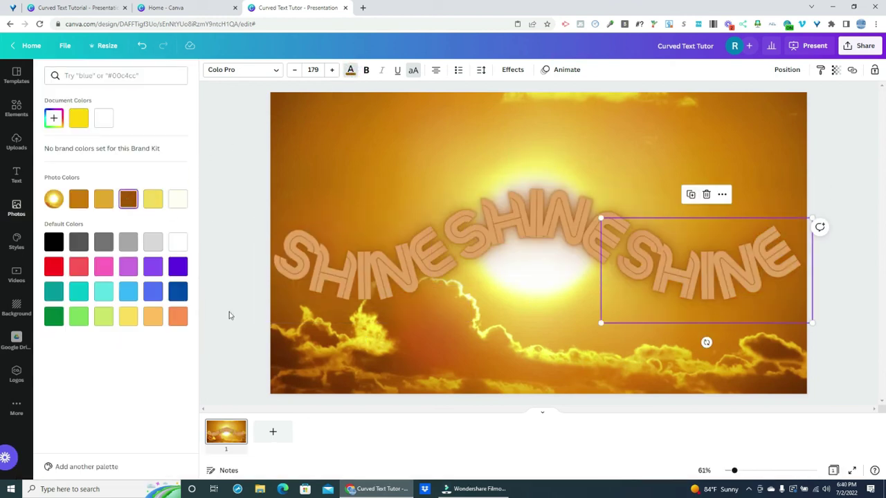
# Delete the three SHINE texts and the sun background photo.
pyautogui.click(810, 285)
pyautogui.click(359, 272)
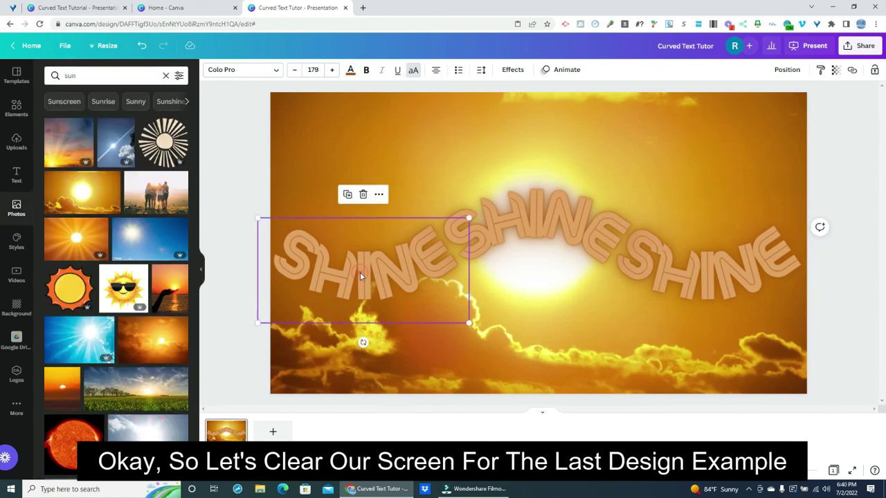
pyautogui.rightClick(358, 274)
pyautogui.click(389, 326)
pyautogui.rightClick(539, 218)
pyautogui.click(569, 269)
pyautogui.rightClick(695, 270)
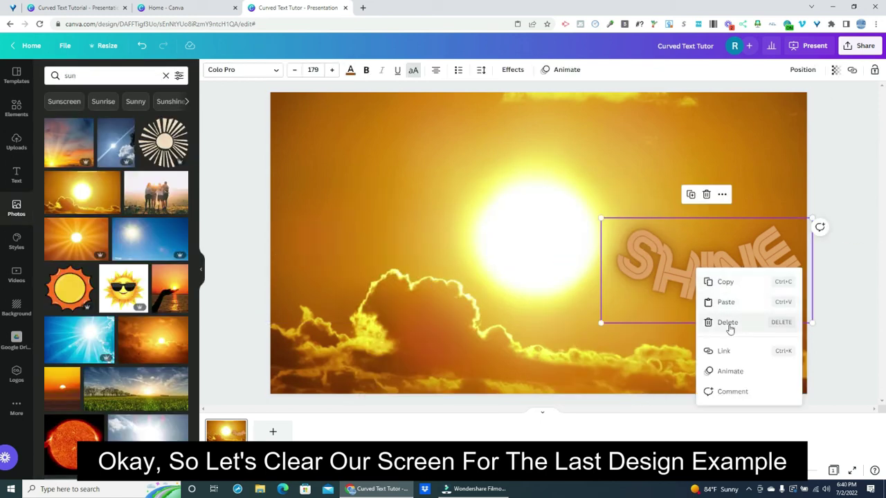
pyautogui.click(713, 323)
pyautogui.rightClick(546, 212)
pyautogui.click(580, 269)
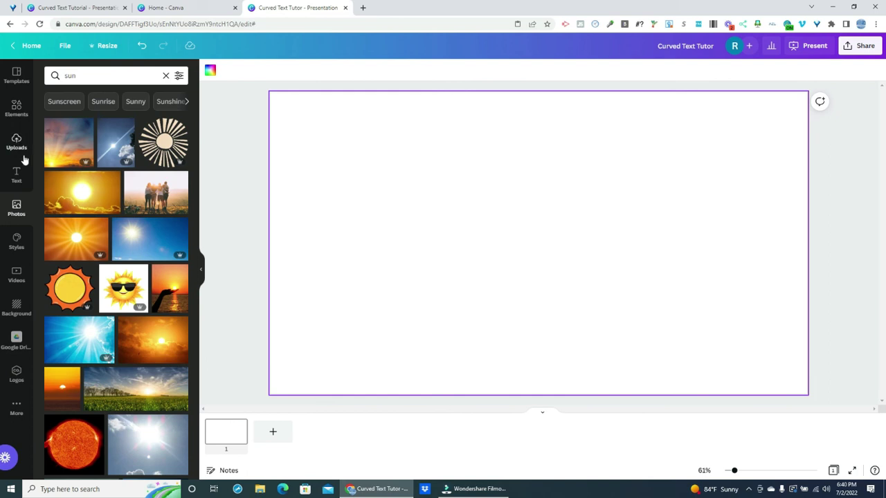
pyautogui.click(17, 175)
# Add a heading reading 'Let's Make A Full Circle' and move it up.
pyautogui.click(125, 121)
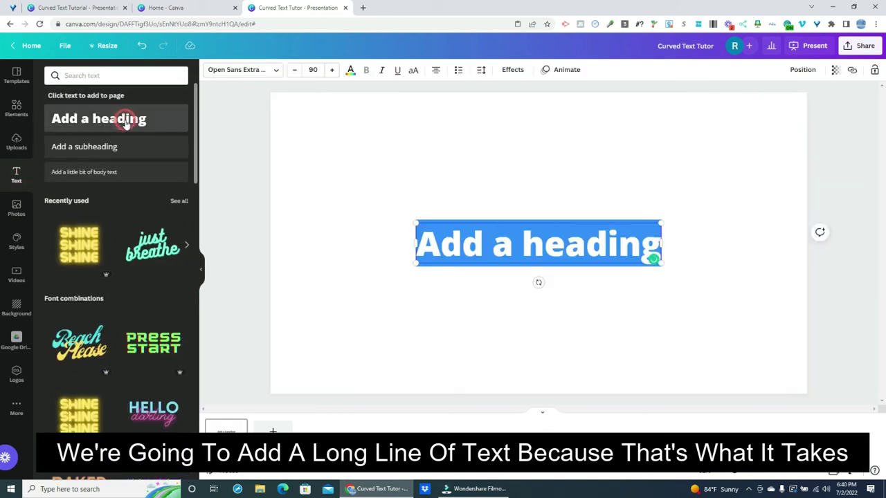
pyautogui.press('BackSpace')
pyautogui.write('Let')
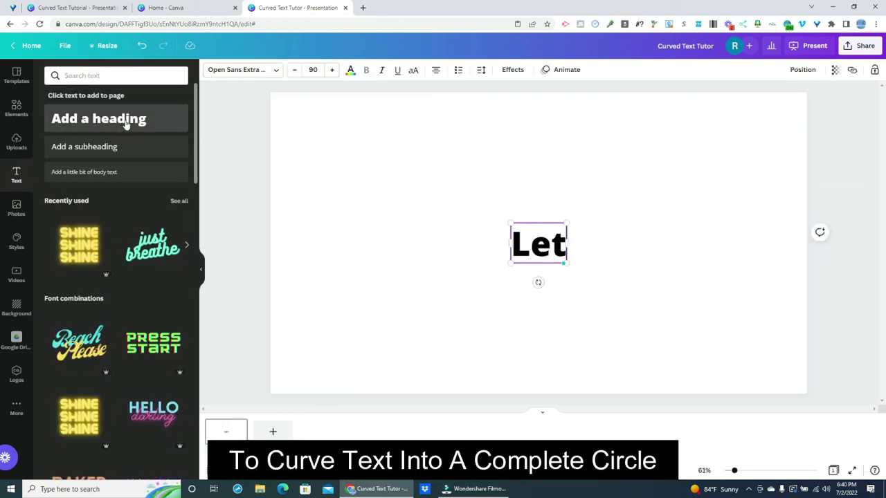
pyautogui.write("'s Make A Fu")
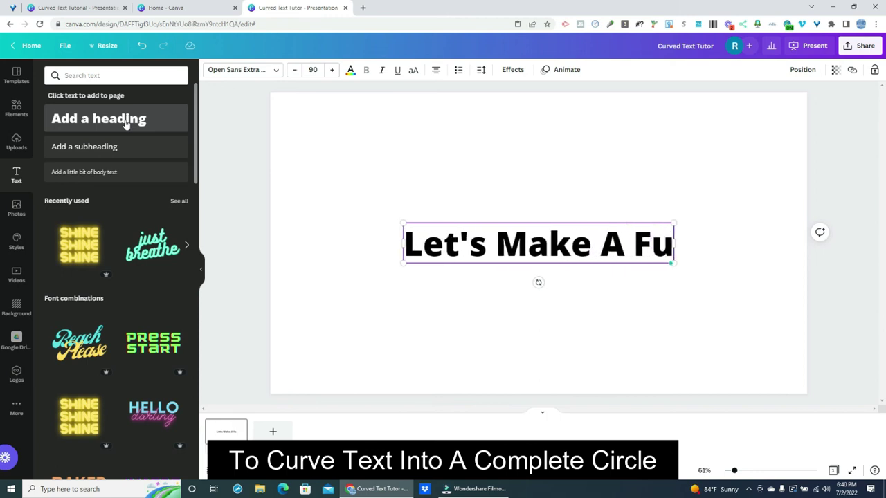
pyautogui.write('ll Circle')
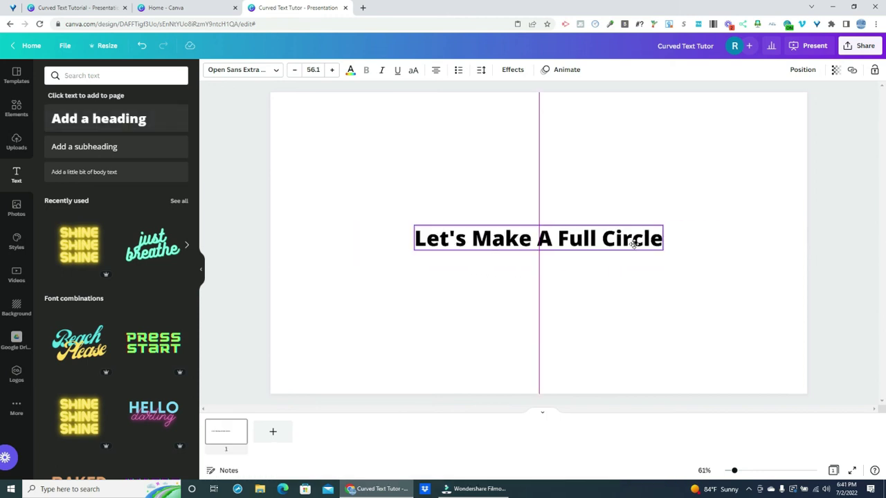
pyautogui.moveTo(633, 237); pyautogui.dragTo(633, 176)
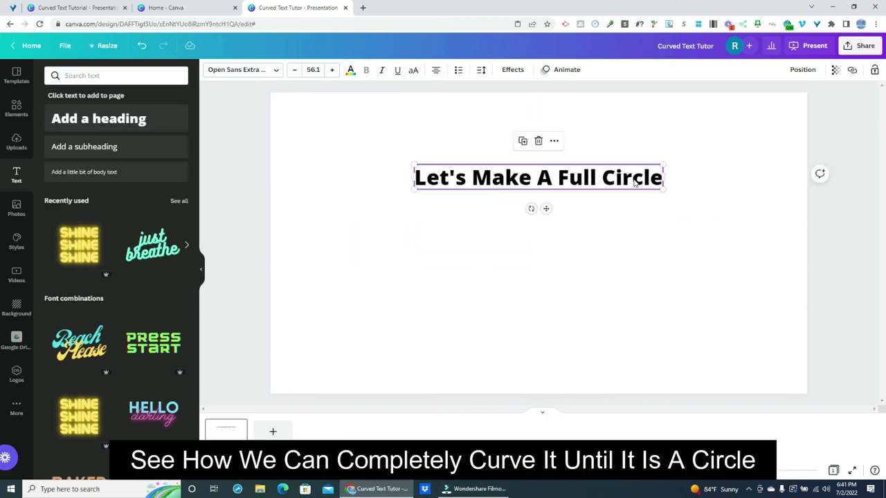
# Curve the heading at 97 into a full ring, enlarge it to 144 and centre it.
pyautogui.click(512, 70)
pyautogui.click(114, 329)
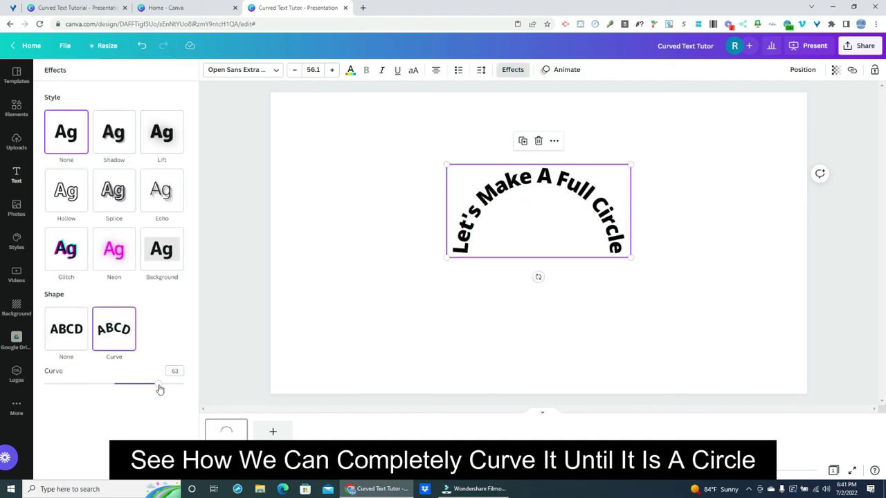
pyautogui.moveTo(160, 389); pyautogui.dragTo(182, 388)
pyautogui.moveTo(591, 270); pyautogui.dragTo(683, 358)
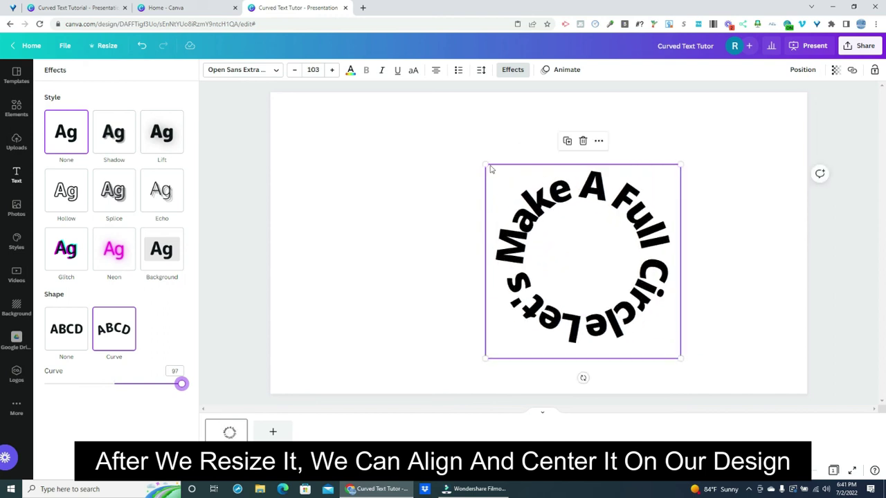
pyautogui.moveTo(485, 162); pyautogui.dragTo(380, 118)
pyautogui.moveTo(551, 228); pyautogui.dragTo(540, 243)
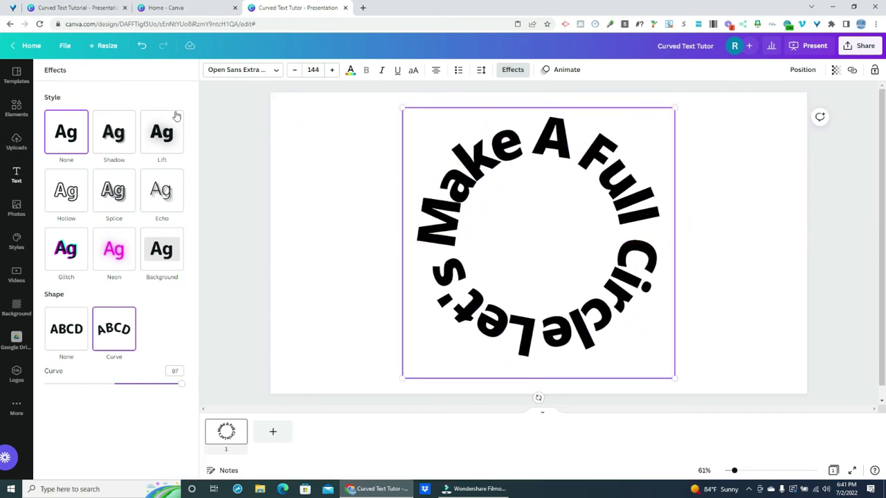
pyautogui.click(17, 109)
# Add a circle frame from the Elements frames and centre it inside the text ring.
pyautogui.click(18, 108)
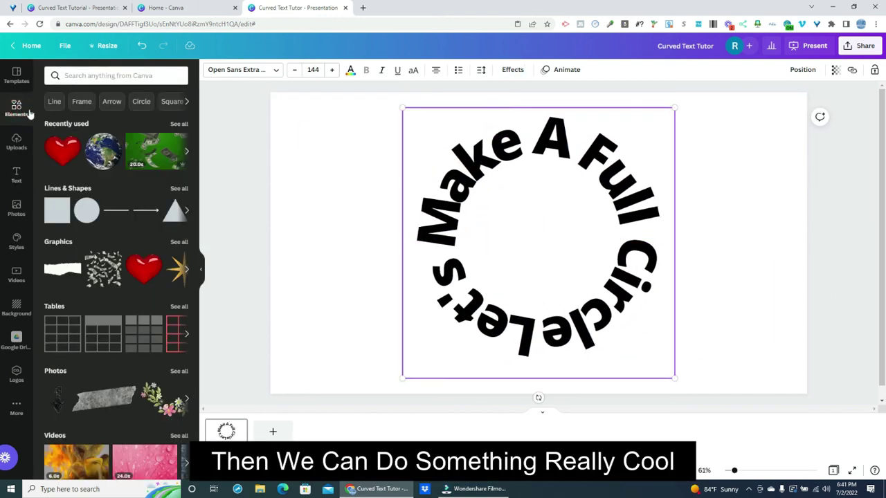
pyautogui.click(80, 104)
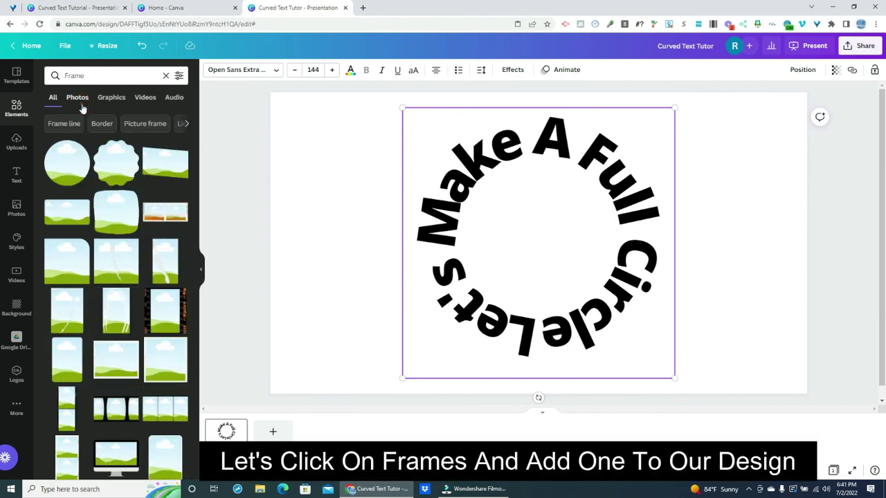
pyautogui.click(66, 169)
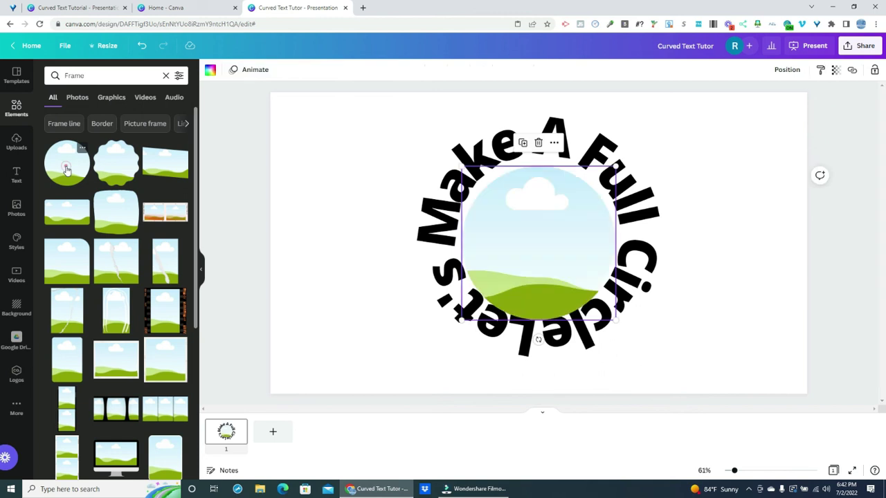
pyautogui.moveTo(534, 233); pyautogui.dragTo(533, 223)
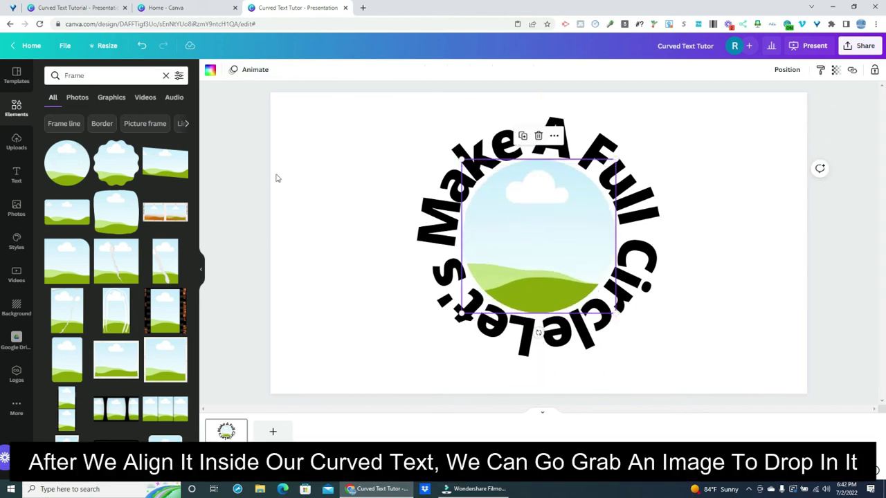
pyautogui.click(17, 207)
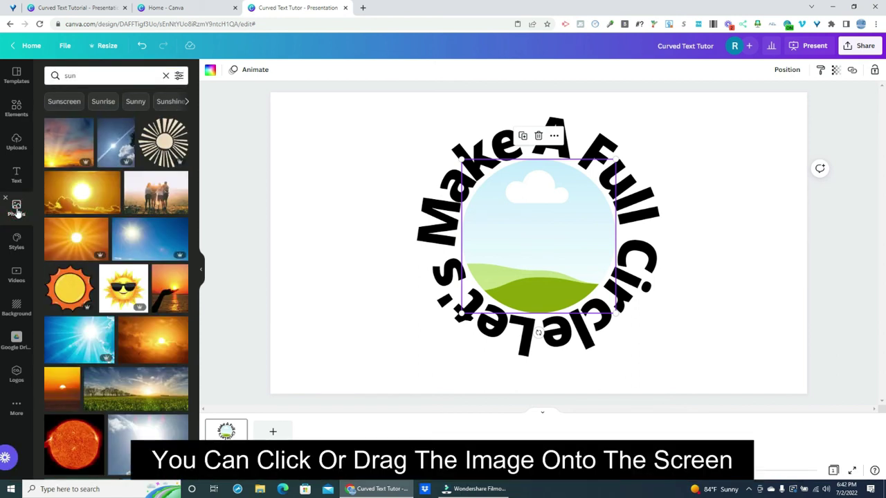
# Place the photo of four friends at sunset into the circular frame.
pyautogui.hotkey('ctrl', 'z')
pyautogui.click(153, 198)
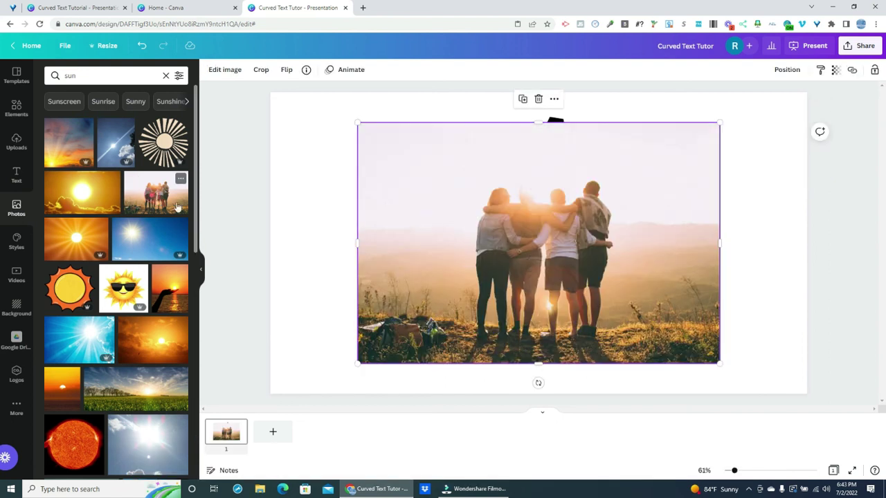
pyautogui.moveTo(719, 363); pyautogui.dragTo(524, 264)
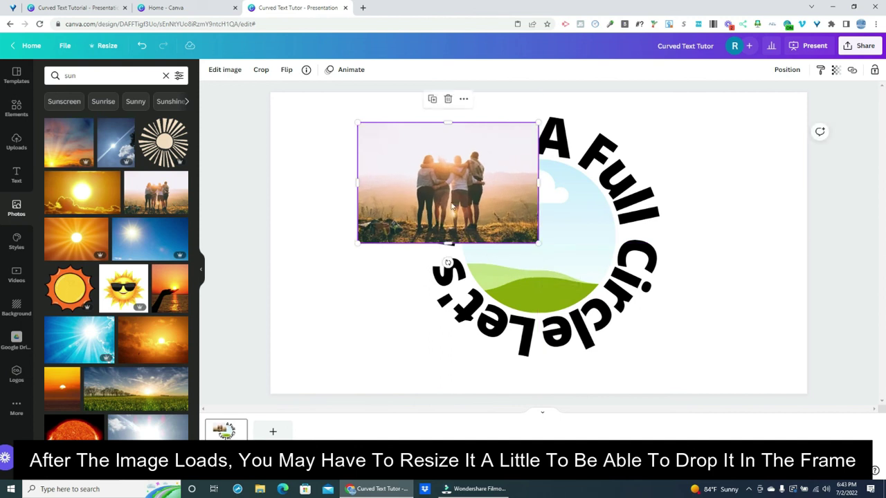
pyautogui.moveTo(438, 185); pyautogui.dragTo(513, 230)
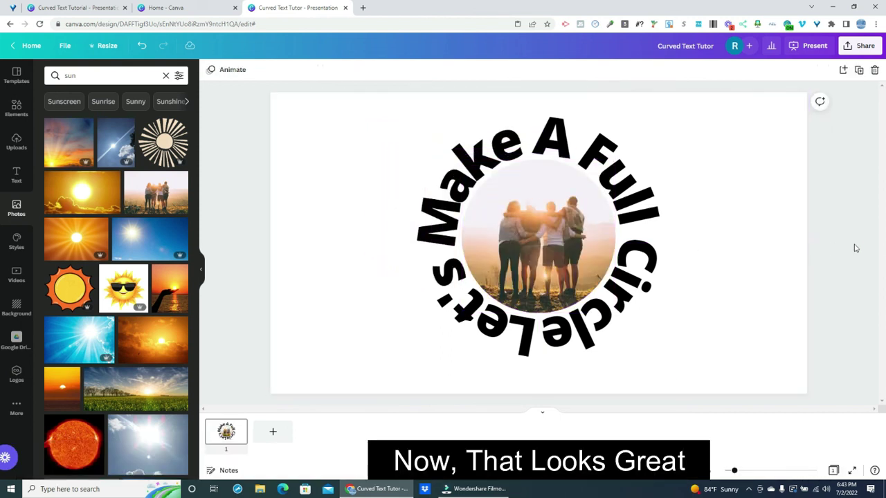
pyautogui.click(477, 119)
# Reduce the text curve to 48, shrink it to size 52.3 and centre it above the photo.
pyautogui.click(512, 69)
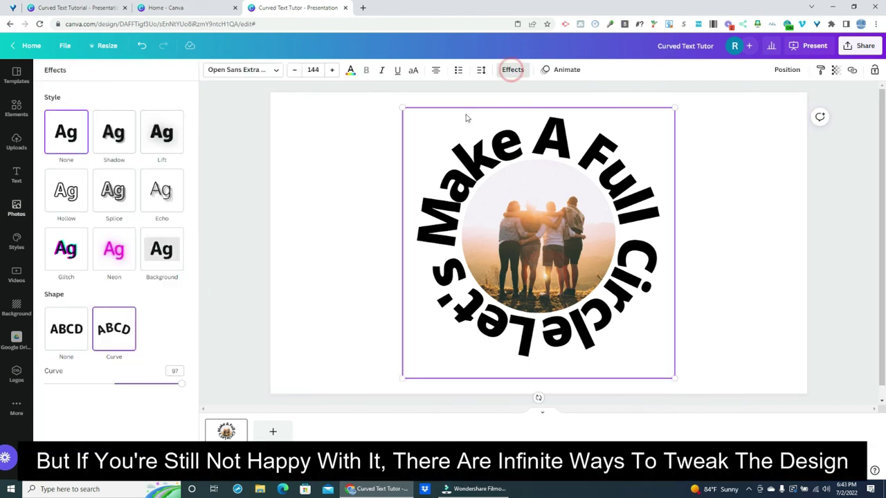
pyautogui.moveTo(183, 386); pyautogui.dragTo(148, 383)
pyautogui.moveTo(813, 324); pyautogui.dragTo(494, 200)
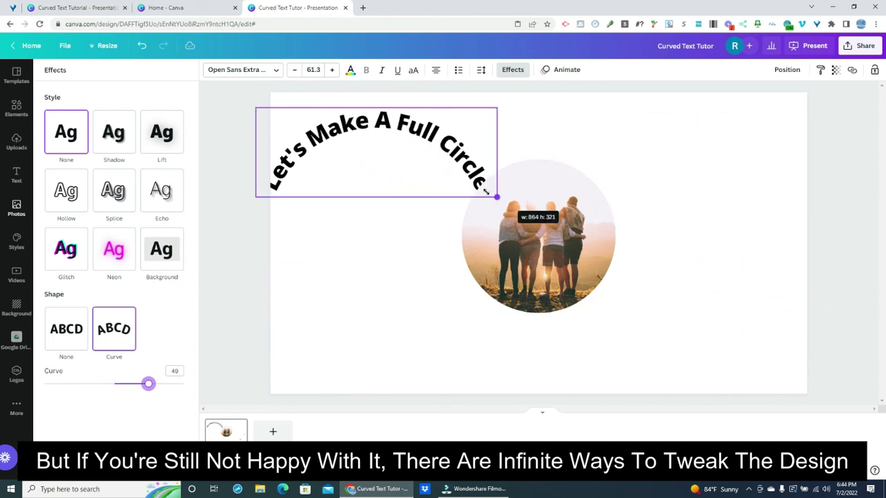
pyautogui.moveTo(360, 132); pyautogui.dragTo(538, 156)
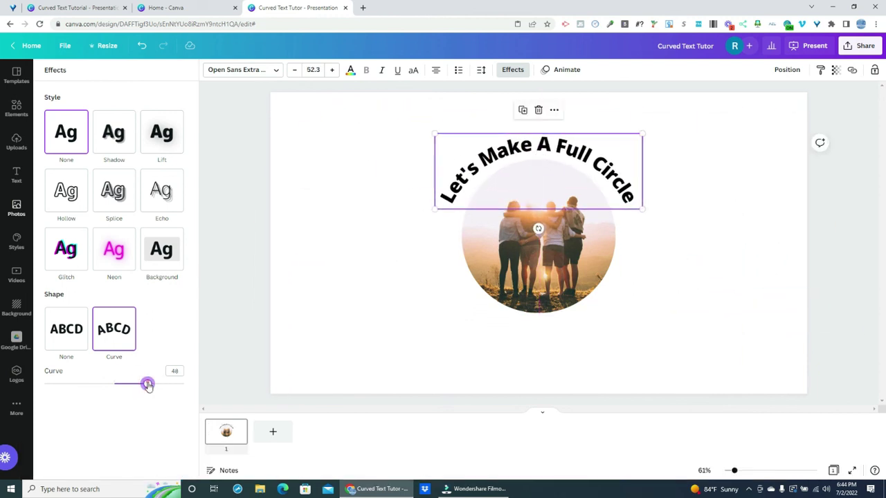